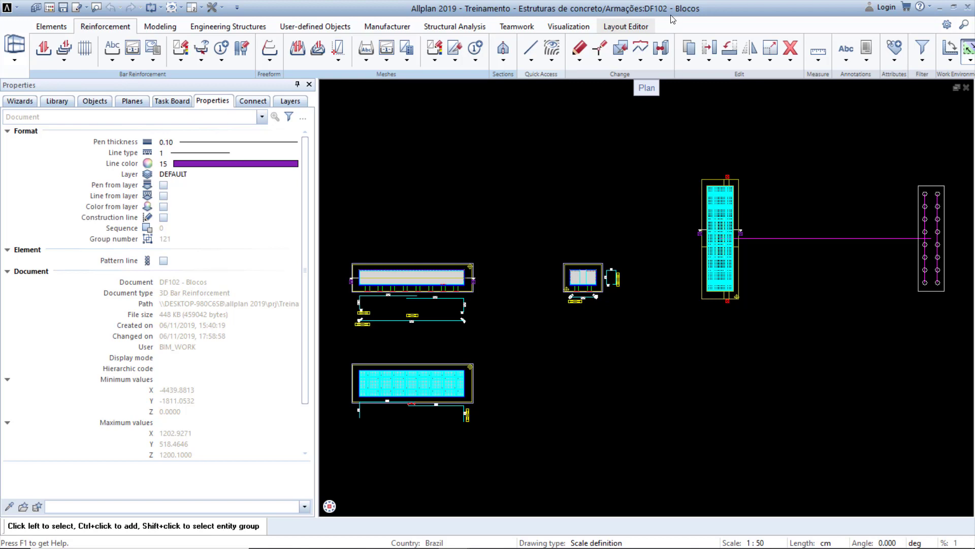
Start a Label on the outer perimeter bar at the upper-left corner of the block in the plan view.
{"action": "middle_click_drag", "start_coordinate": [424, 343], "coordinate": [580, 298]}
{"action": "scroll", "coordinate": [513, 328], "scroll_direction": "up", "scroll_amount": 4}
{"action": "scroll", "coordinate": [513, 328], "scroll_direction": "up", "scroll_amount": 8}
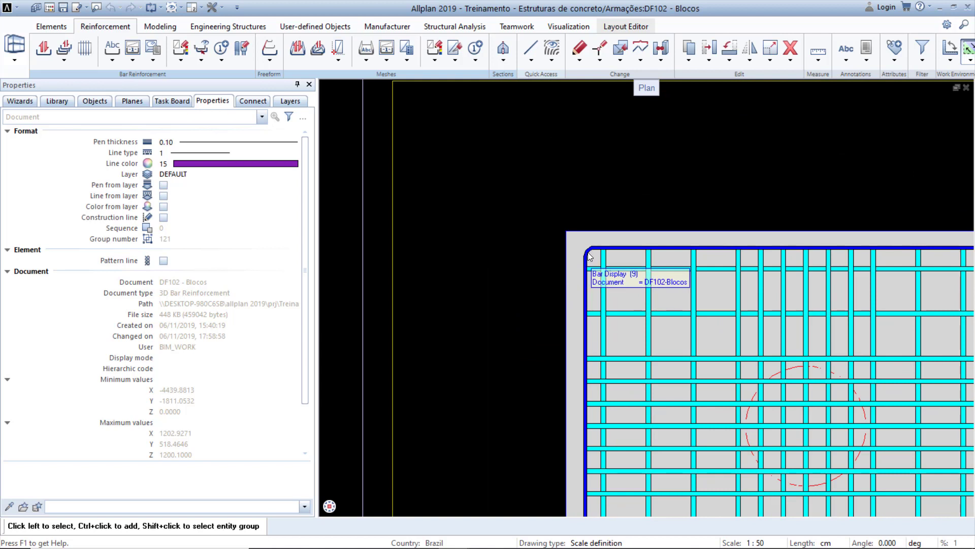
{"action": "right_click", "coordinate": [590, 256]}
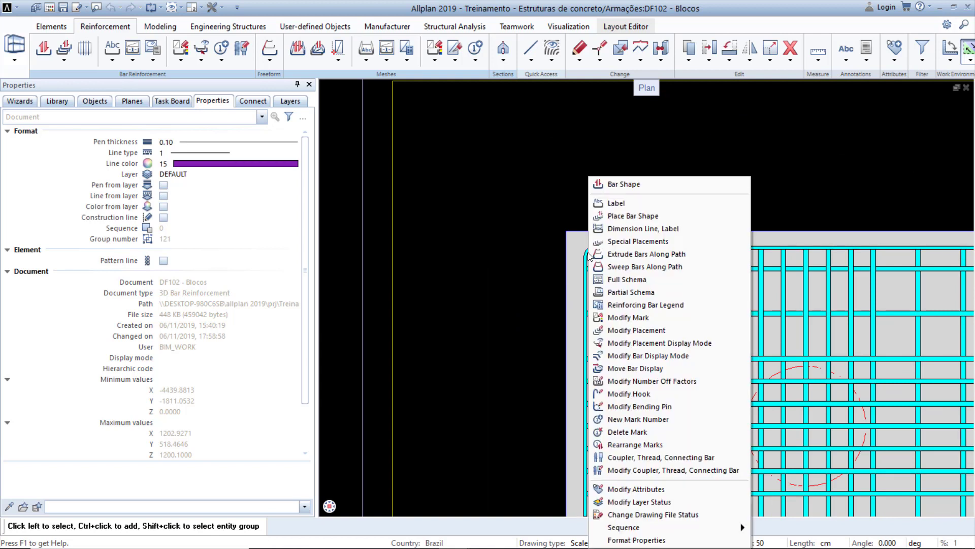
{"action": "left_click", "coordinate": [637, 202]}
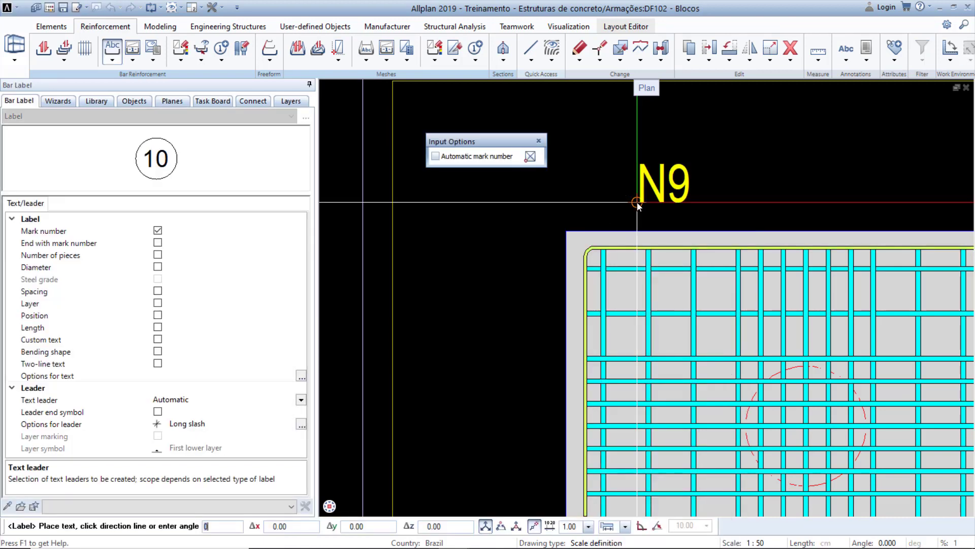
{"action": "scroll", "coordinate": [635, 207], "scroll_direction": "down", "scroll_amount": 2}
{"action": "middle_click_drag", "start_coordinate": [549, 211], "coordinate": [577, 261]}
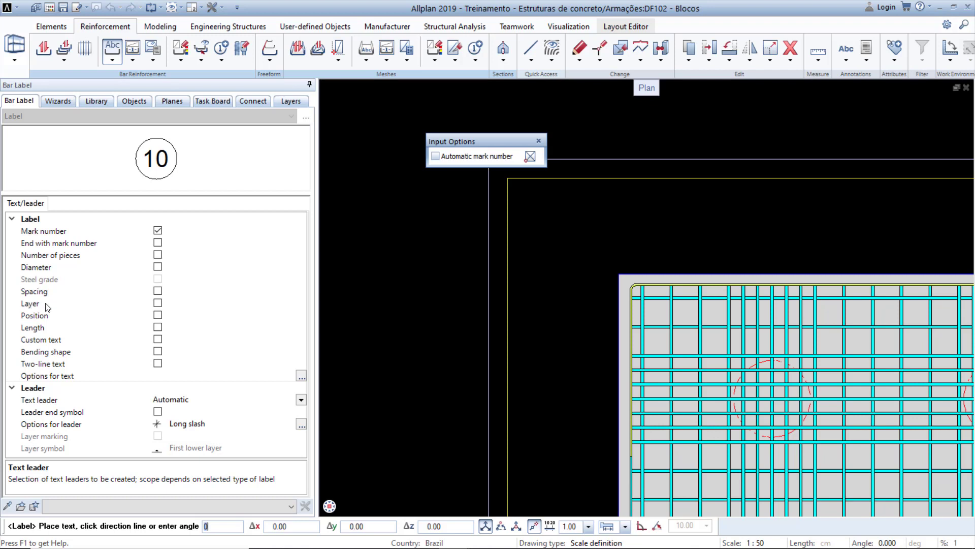
Try the layer, position, custom text and bending shape options in the bar label, switching each one back off.
{"action": "left_click", "coordinate": [158, 303]}
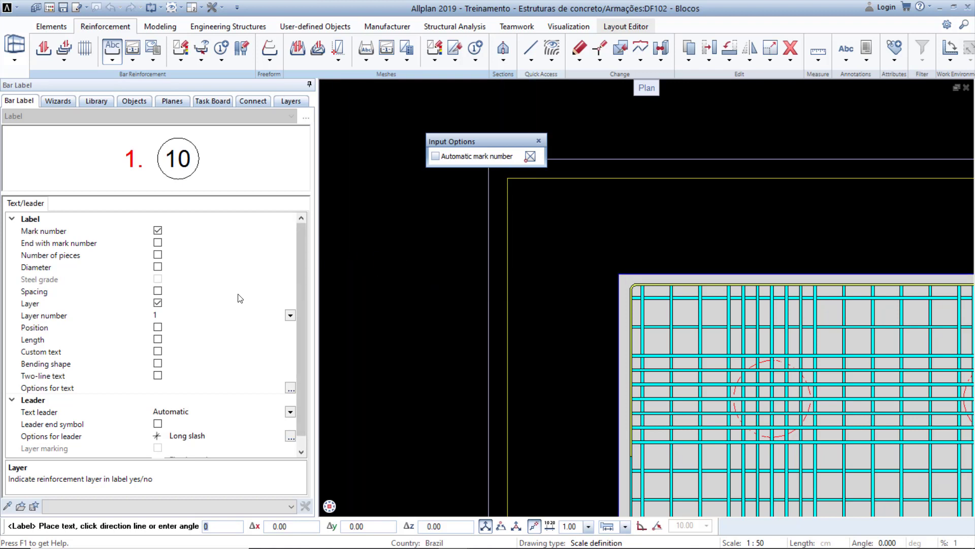
{"action": "left_click", "coordinate": [158, 303]}
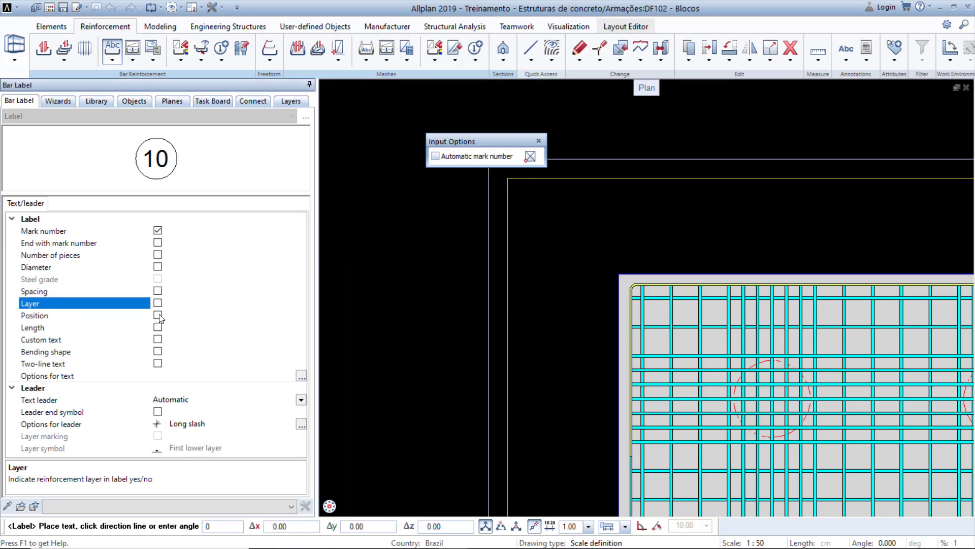
{"action": "left_click", "coordinate": [158, 316]}
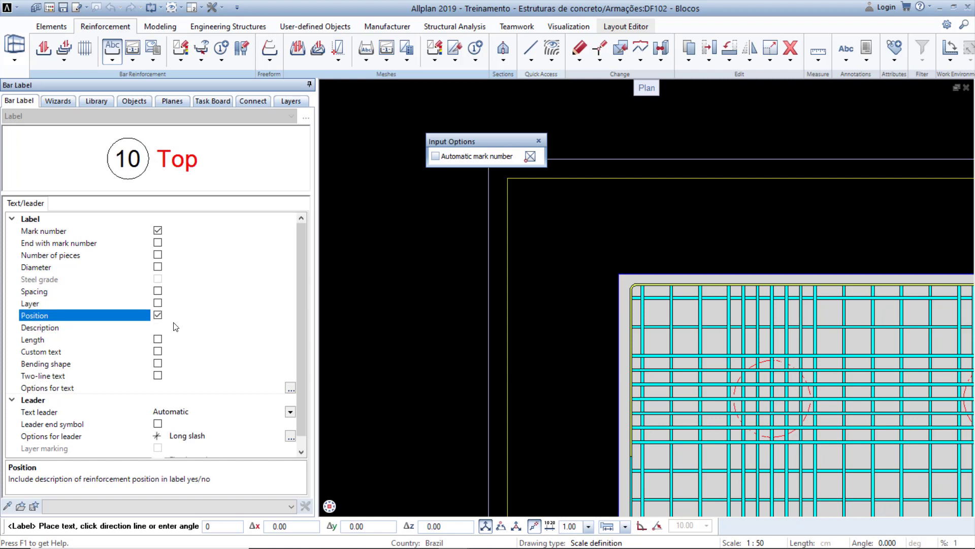
{"action": "left_click", "coordinate": [174, 325]}
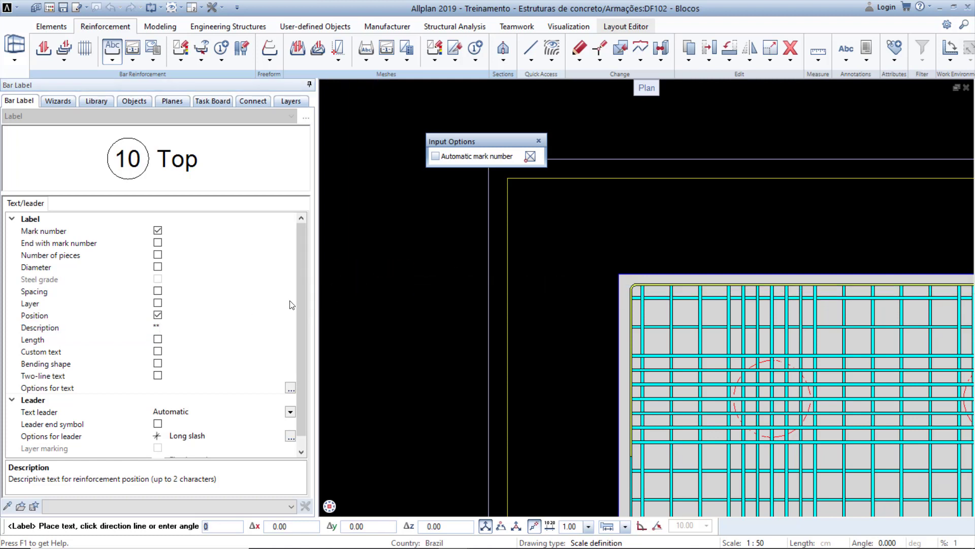
{"action": "left_click", "coordinate": [158, 315]}
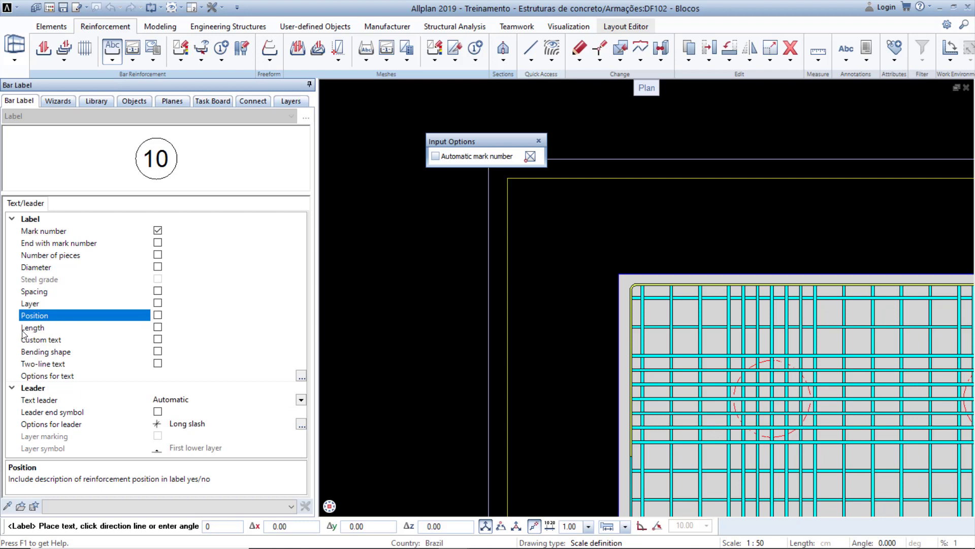
{"action": "left_click", "coordinate": [158, 340]}
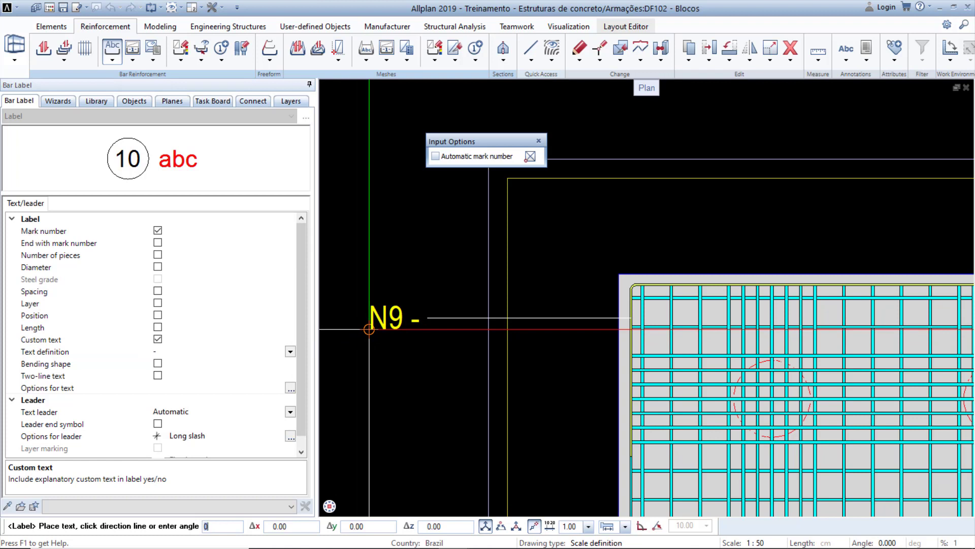
{"action": "left_click", "coordinate": [158, 340]}
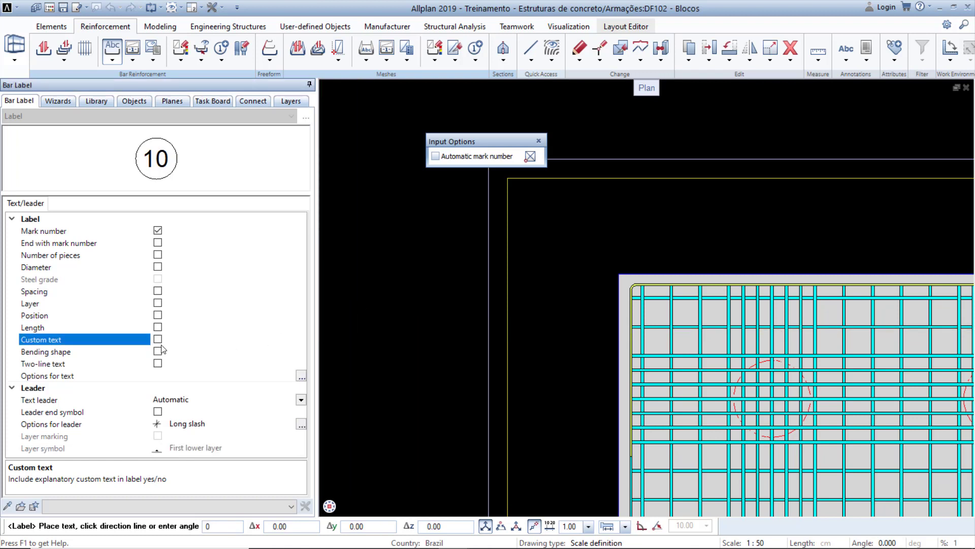
{"action": "left_click", "coordinate": [158, 351]}
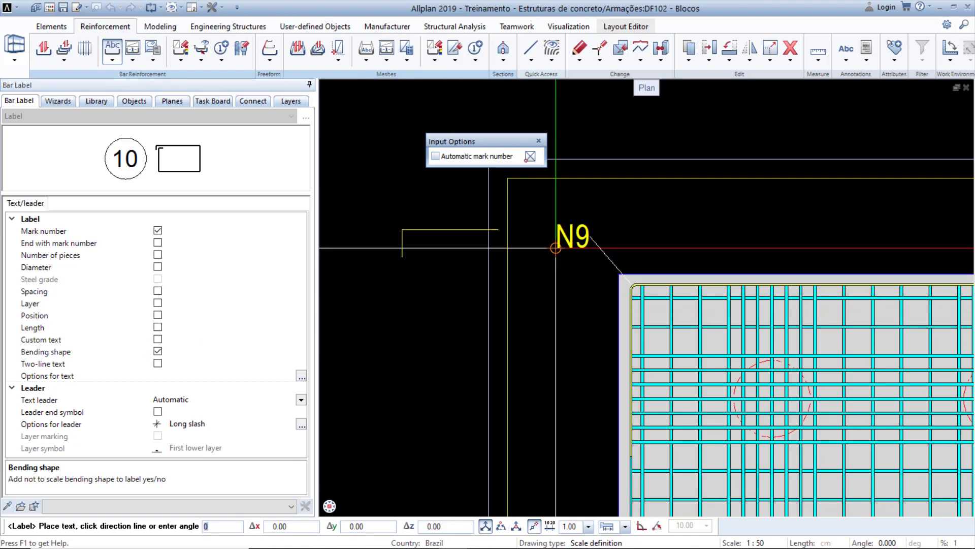
{"action": "left_click", "coordinate": [158, 351]}
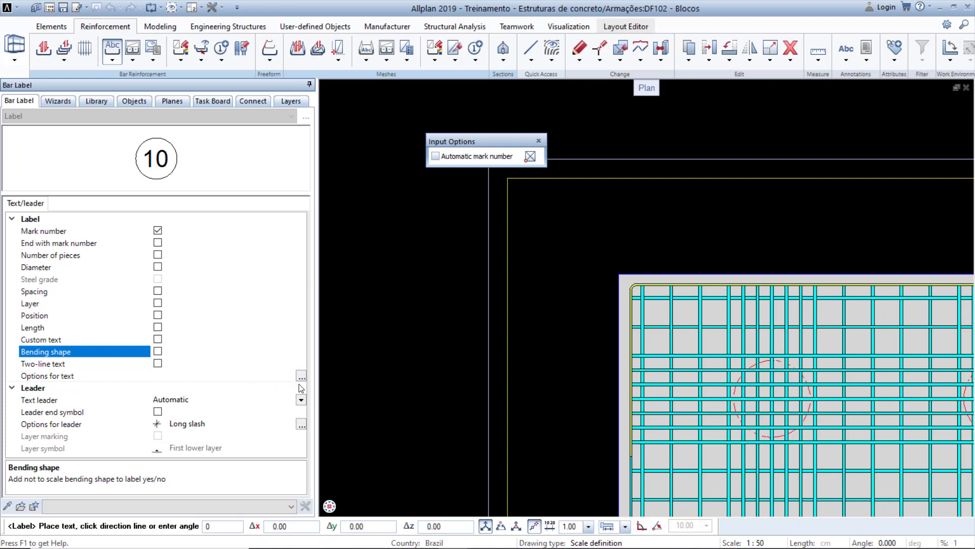
Try the Automatic, perpendicular text leader on the bar label and return it to Automatic.
{"action": "scroll", "coordinate": [579, 264], "scroll_direction": "up", "scroll_amount": 5}
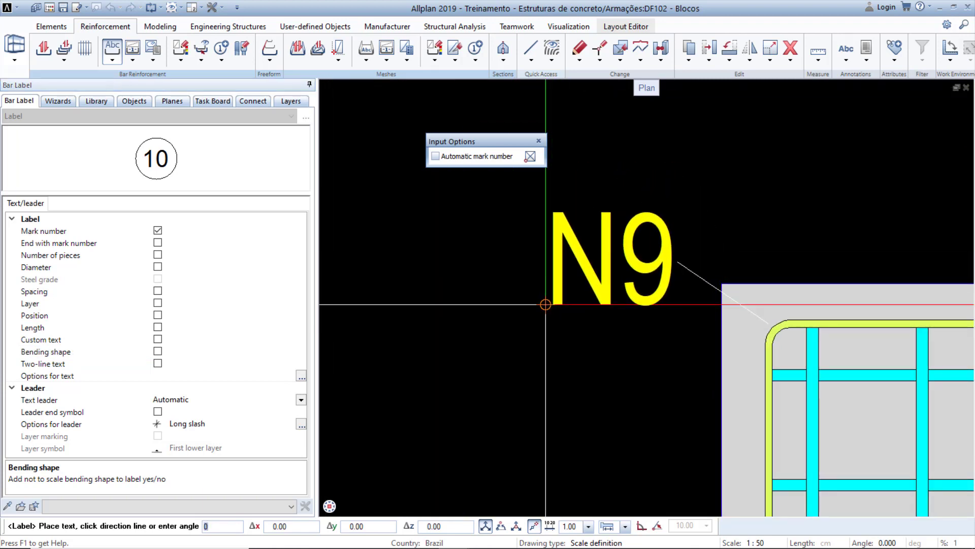
{"action": "left_click", "coordinate": [301, 400]}
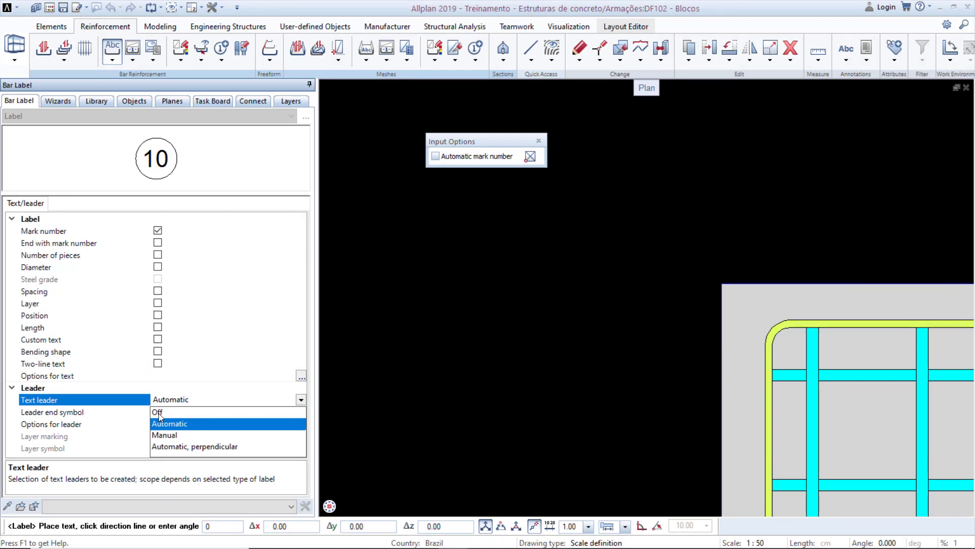
{"action": "left_click", "coordinate": [170, 447]}
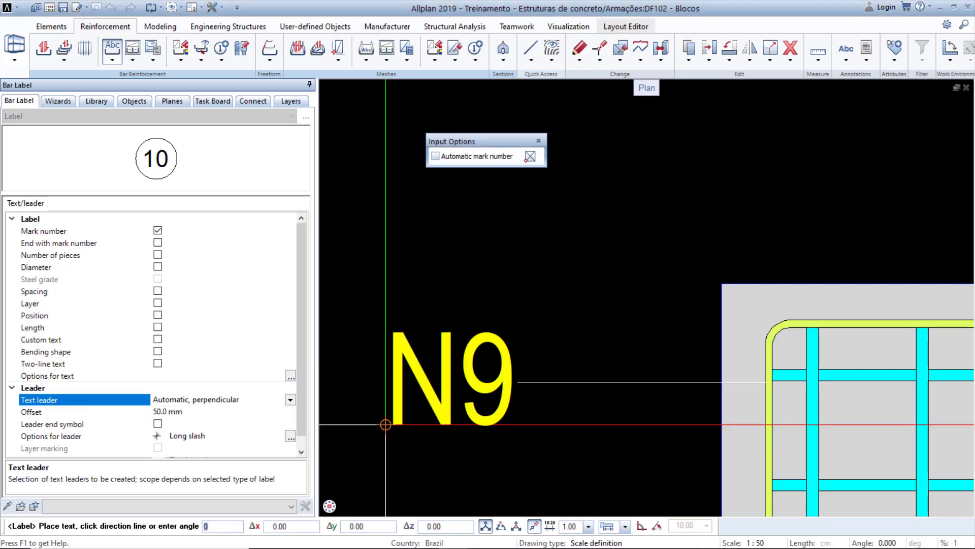
{"action": "scroll", "coordinate": [511, 294], "scroll_direction": "down", "scroll_amount": 4}
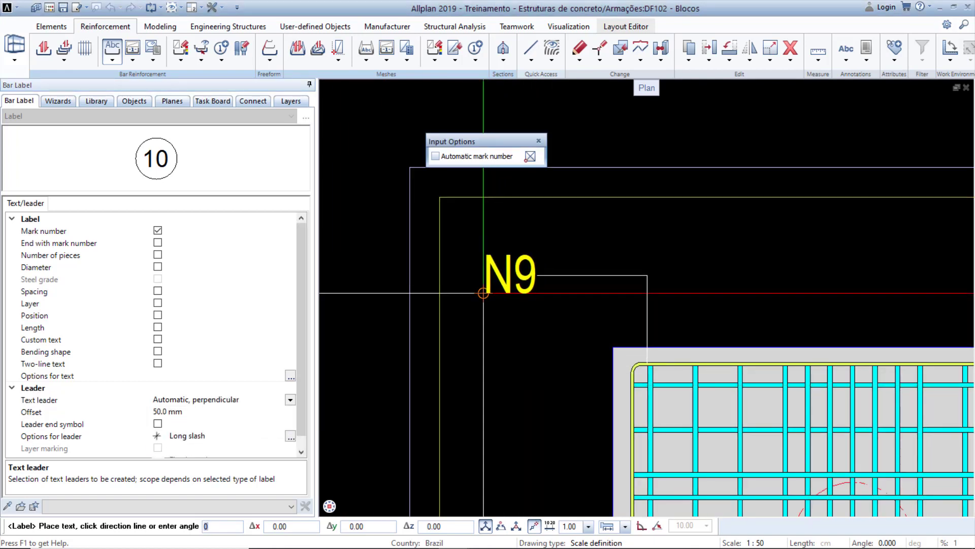
{"action": "left_click", "coordinate": [238, 399]}
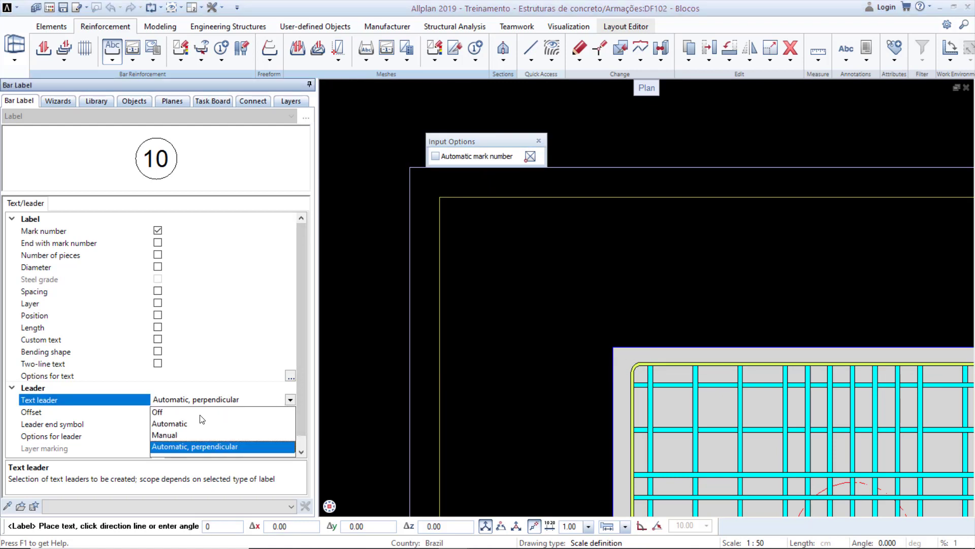
{"action": "left_click", "coordinate": [178, 424]}
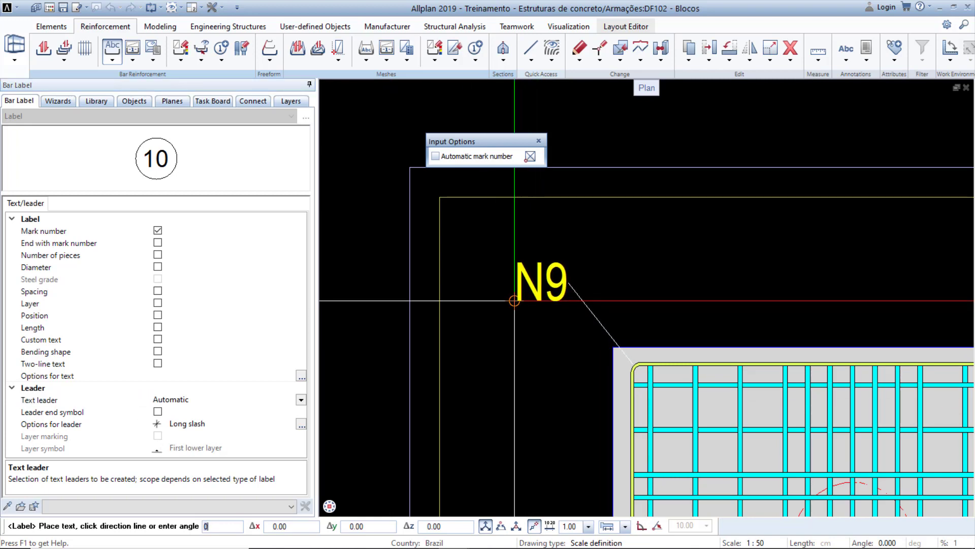
Place the mark number label outside the block's upper-left corner and another for the perimeter bar at the lower-left corner.
{"action": "left_click", "coordinate": [505, 310]}
{"action": "scroll", "coordinate": [578, 281], "scroll_direction": "down", "scroll_amount": 5}
{"action": "middle_click_drag", "start_coordinate": [589, 401], "coordinate": [642, 173]}
{"action": "scroll", "coordinate": [660, 343], "scroll_direction": "up", "scroll_amount": 4}
{"action": "left_click", "coordinate": [625, 239]}
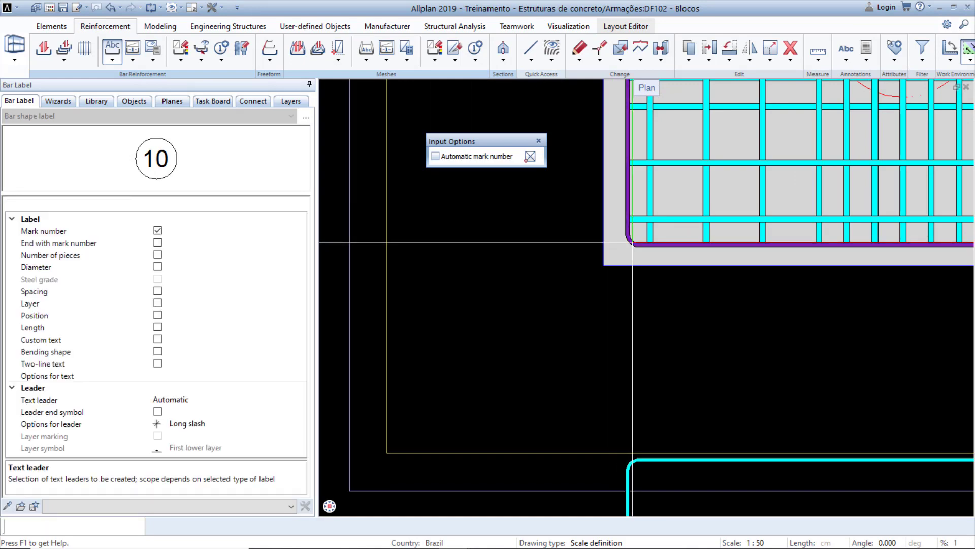
{"action": "left_click", "coordinate": [527, 312]}
{"action": "scroll", "coordinate": [527, 312], "scroll_direction": "down", "scroll_amount": 4}
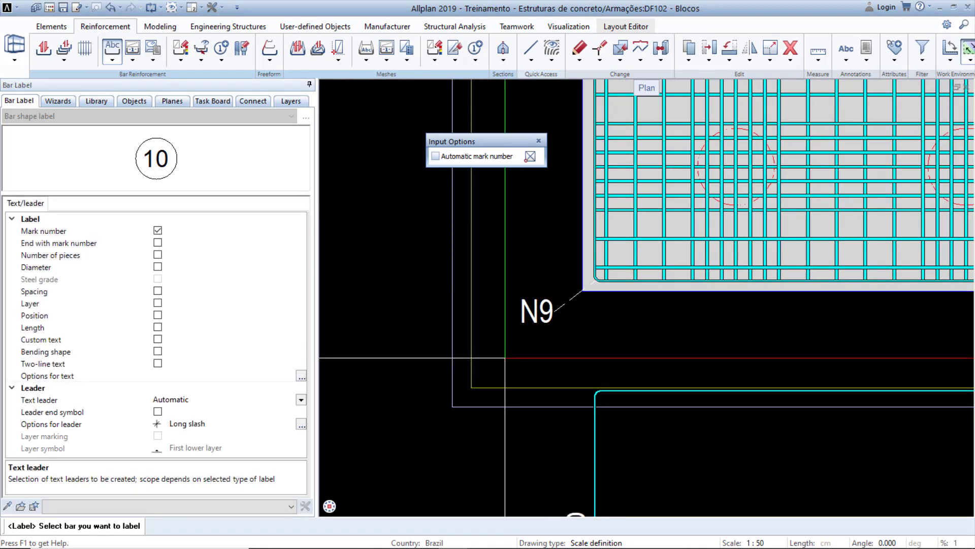
Label the perimeter bar's mark number outside the upper-right corner of the block in plan.
{"action": "middle_click_drag", "start_coordinate": [870, 253], "coordinate": [486, 344]}
{"action": "middle_click_drag", "start_coordinate": [927, 232], "coordinate": [767, 232]}
{"action": "scroll", "coordinate": [769, 232], "scroll_direction": "up", "scroll_amount": 6}
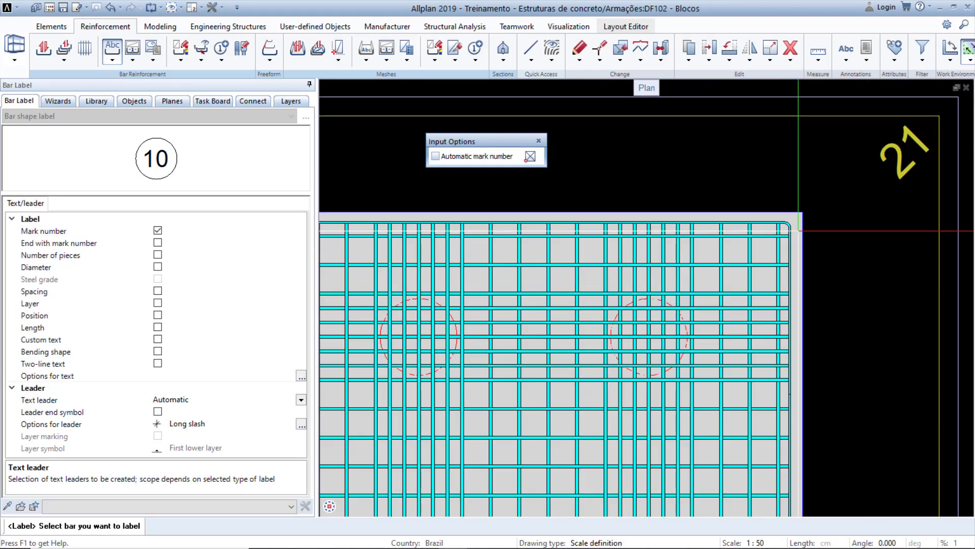
{"action": "left_click", "coordinate": [784, 223]}
{"action": "scroll", "coordinate": [808, 203], "scroll_direction": "down", "scroll_amount": 2}
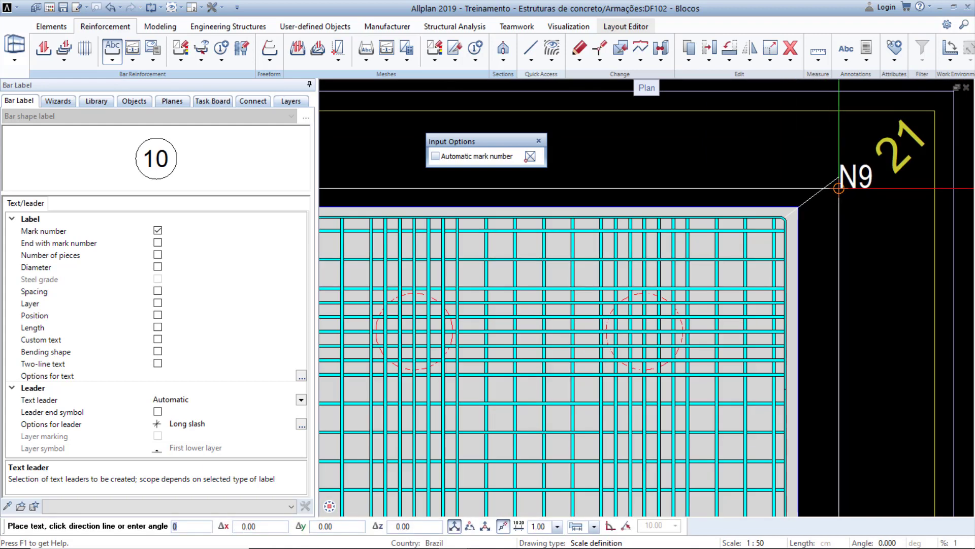
{"action": "left_click", "coordinate": [837, 191]}
Label the perimeter bar's mark number outside the lower-right corner of the block and finish labelling.
{"action": "scroll", "coordinate": [818, 220], "scroll_direction": "down", "scroll_amount": 3}
{"action": "middle_click_drag", "start_coordinate": [816, 377], "coordinate": [807, 264]}
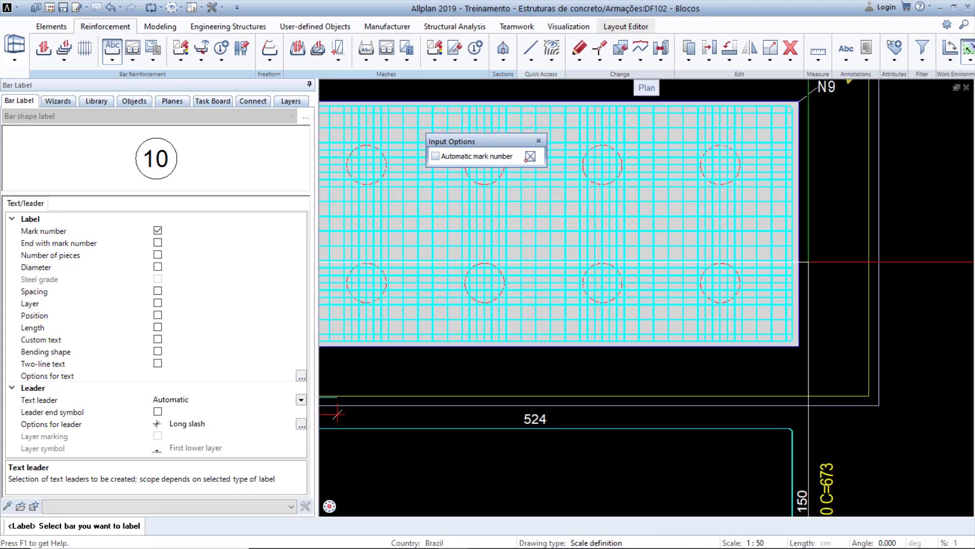
{"action": "scroll", "coordinate": [795, 325], "scroll_direction": "up", "scroll_amount": 4}
{"action": "left_click", "coordinate": [790, 382]}
{"action": "scroll", "coordinate": [812, 391], "scroll_direction": "down", "scroll_amount": 2}
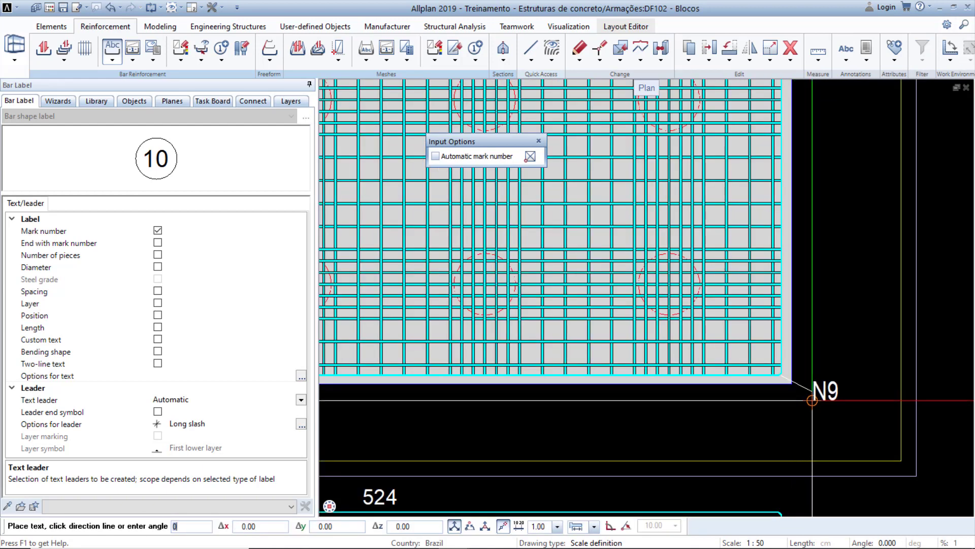
{"action": "left_click", "coordinate": [821, 416]}
{"action": "key", "text": "Escape"}
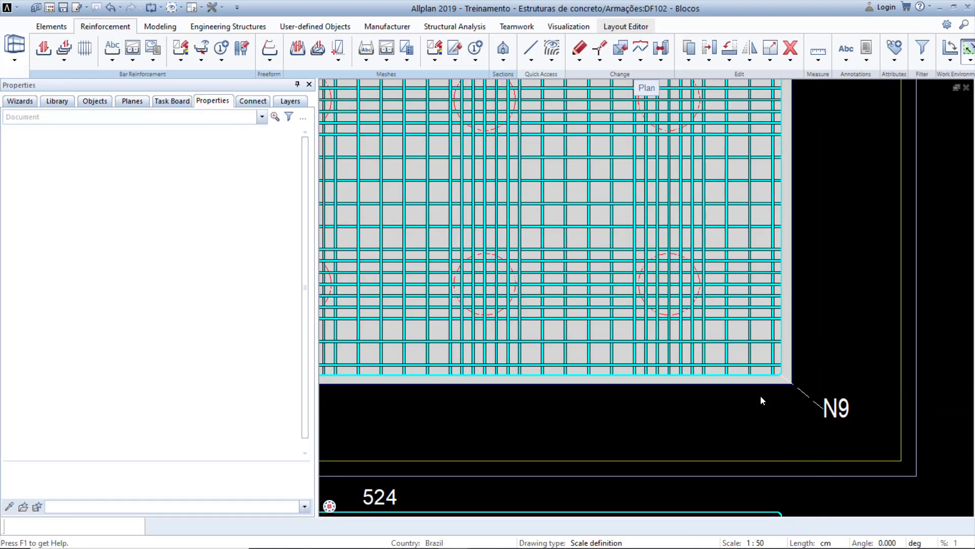
Start a Dimension Line, Label on the bars cut along the left side of the block's section.
{"action": "scroll", "coordinate": [693, 389], "scroll_direction": "down", "scroll_amount": 3}
{"action": "scroll", "coordinate": [804, 312], "scroll_direction": "down", "scroll_amount": 3}
{"action": "scroll", "coordinate": [882, 184], "scroll_direction": "up", "scroll_amount": 8}
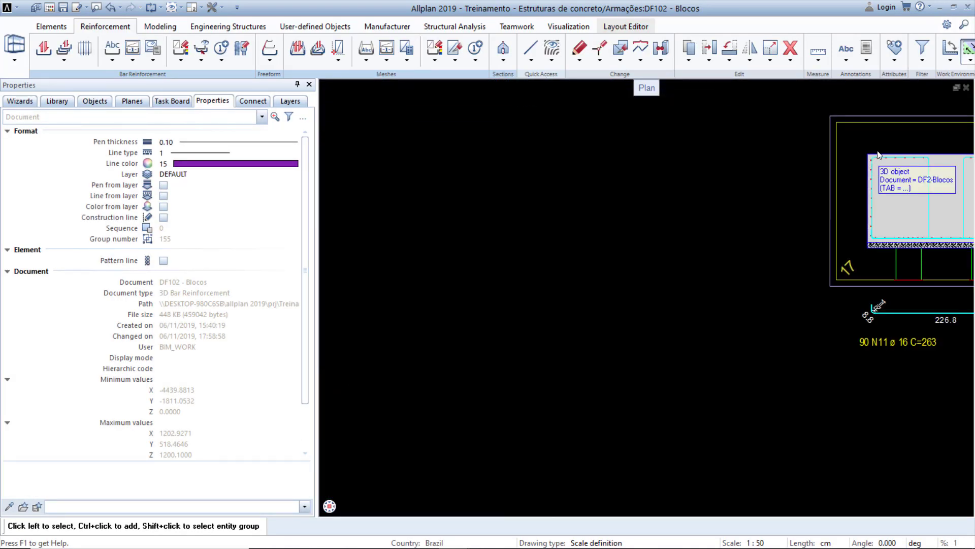
{"action": "scroll", "coordinate": [880, 161], "scroll_direction": "up", "scroll_amount": 4}
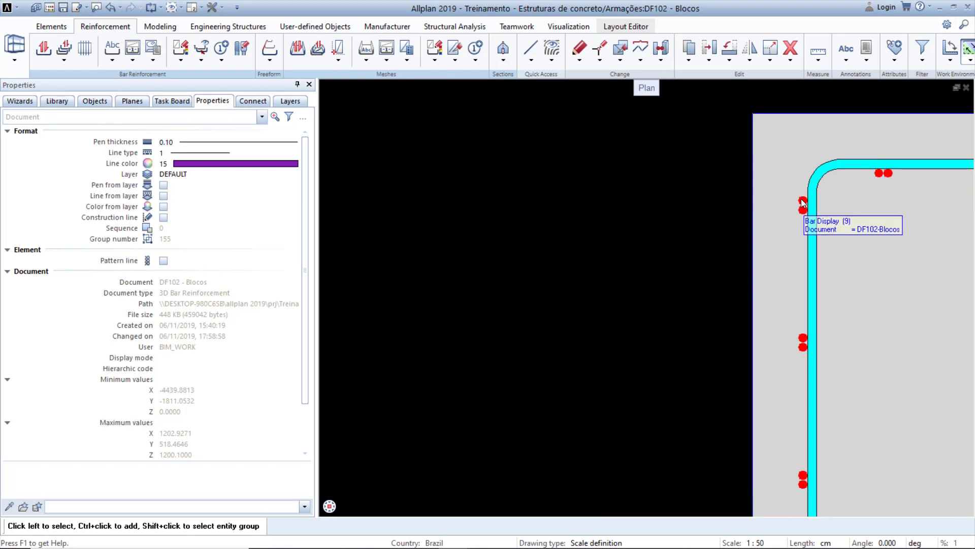
{"action": "right_click", "coordinate": [803, 202]}
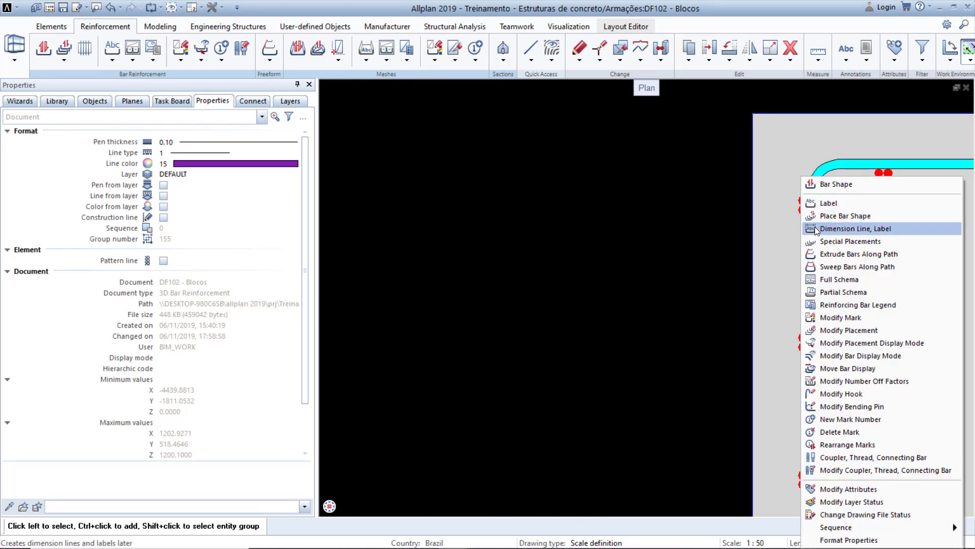
{"action": "left_click", "coordinate": [892, 228]}
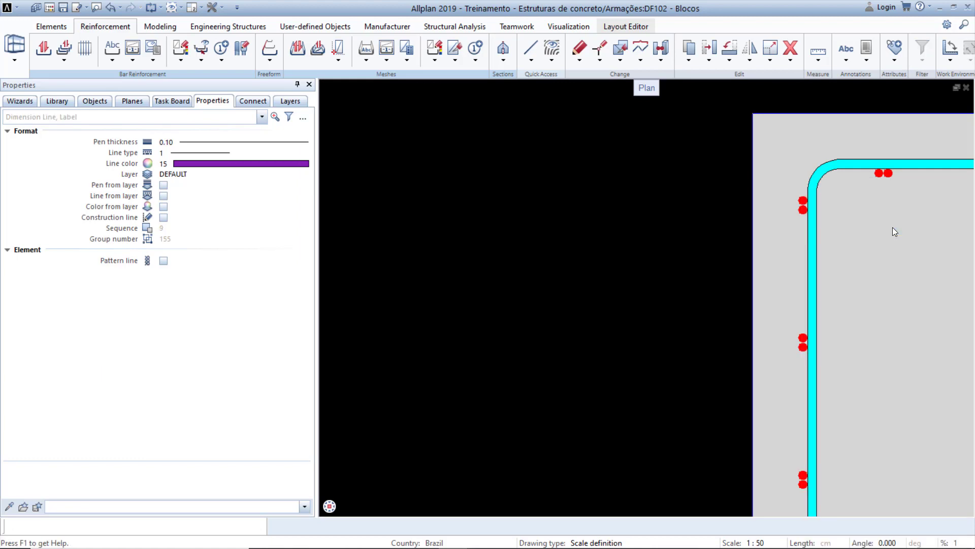
{"action": "scroll", "coordinate": [892, 229], "scroll_direction": "down", "scroll_amount": 3}
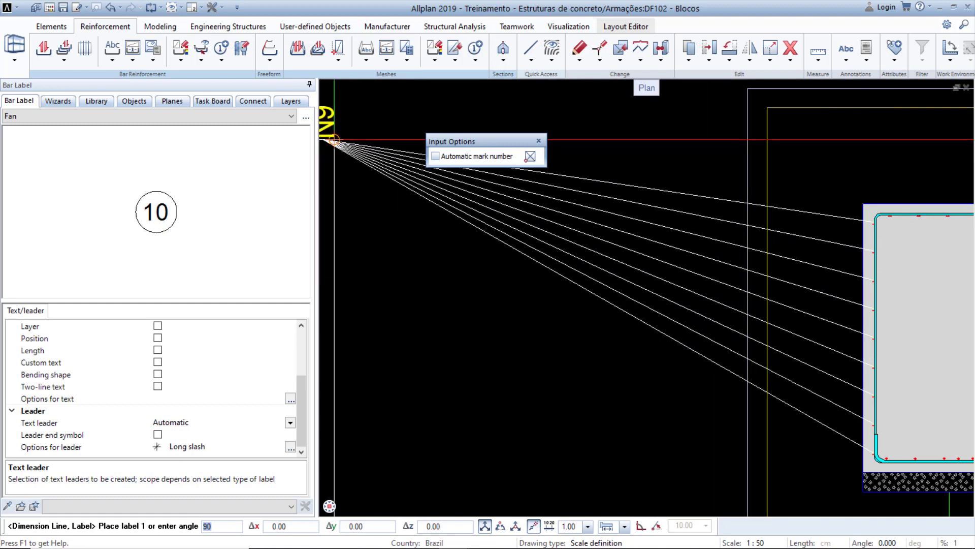
Set the label type to Fan and include the number of pieces alongside the mark number.
{"action": "left_click", "coordinate": [292, 116]}
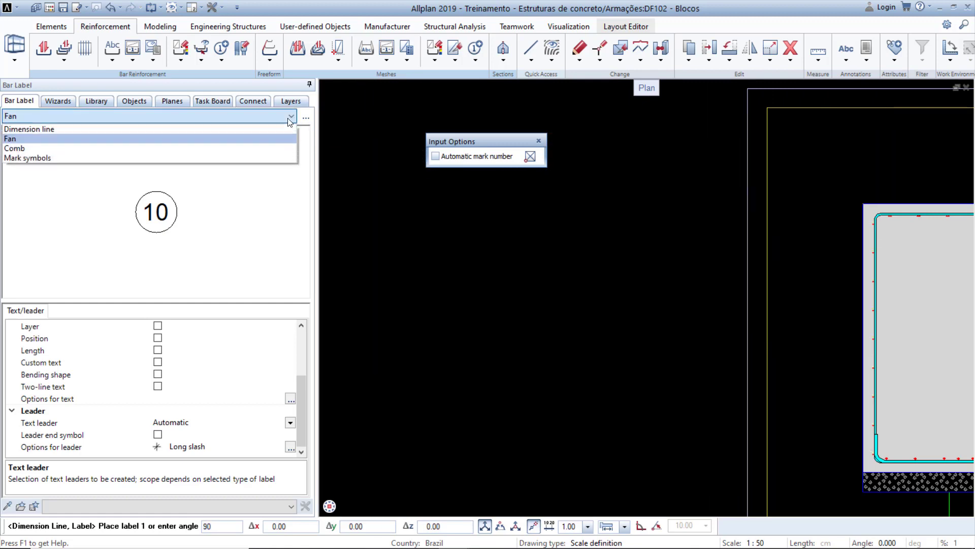
{"action": "left_click", "coordinate": [16, 139]}
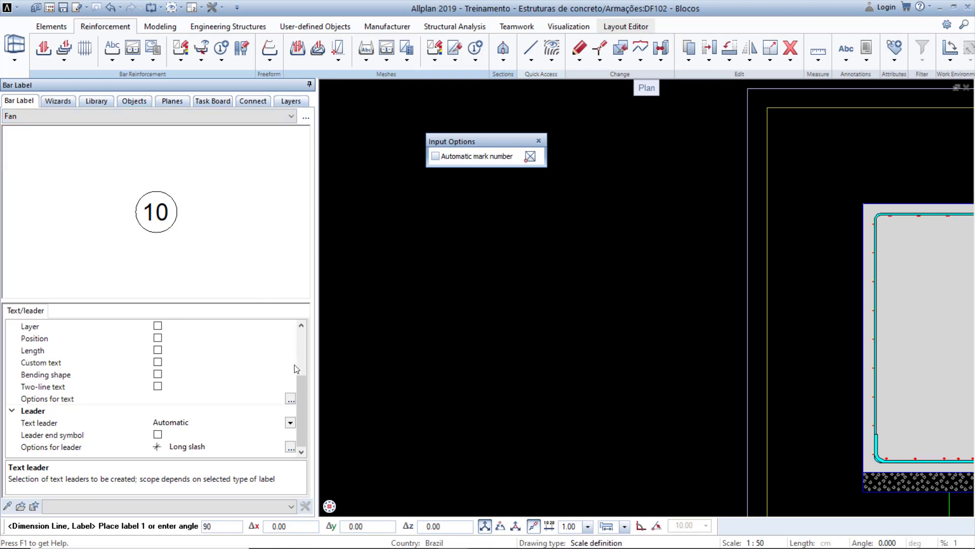
{"action": "scroll", "coordinate": [302, 368], "scroll_direction": "up", "scroll_amount": 4}
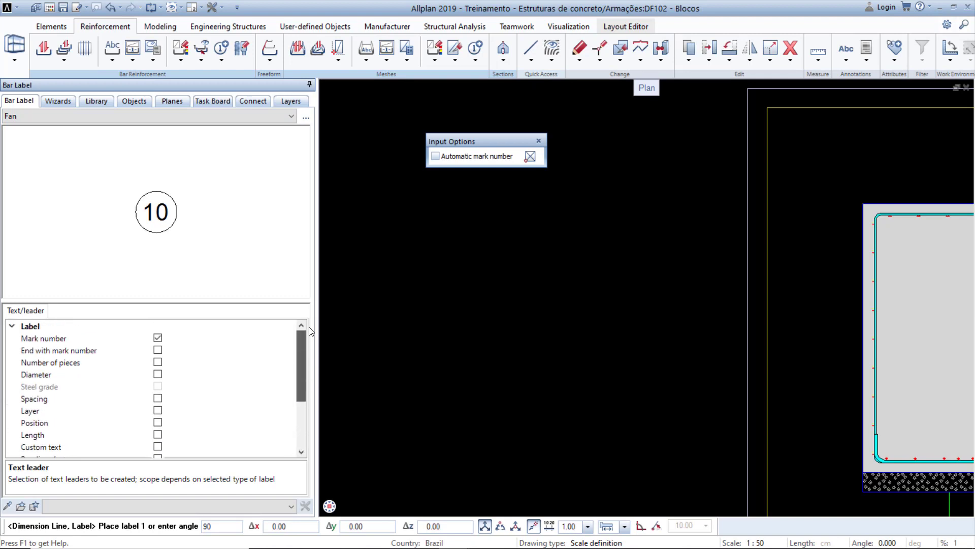
{"action": "left_click", "coordinate": [158, 362]}
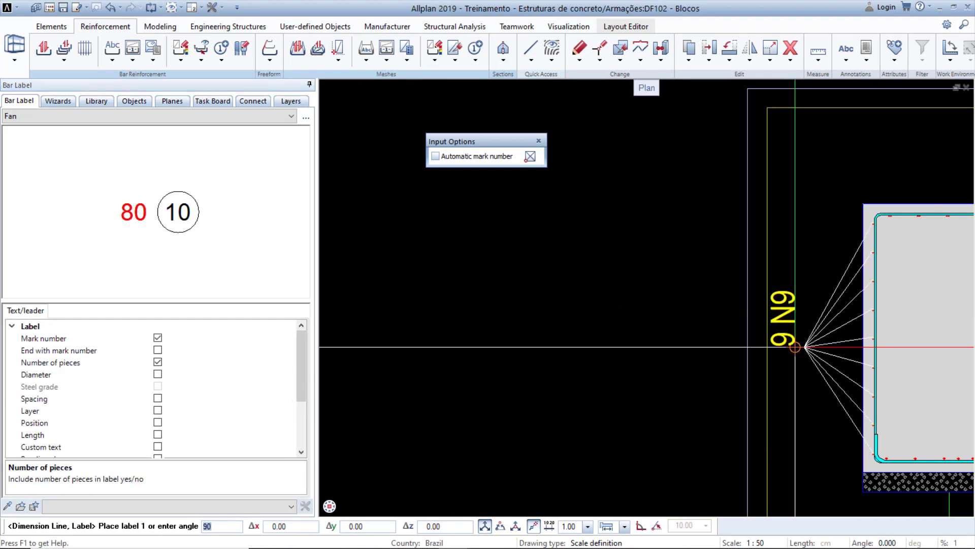
Place the fan label left of the section, and add a fan label with diameter and spacing above one set of upper-right bars.
{"action": "left_click", "coordinate": [811, 340]}
{"action": "middle_click_drag", "start_coordinate": [863, 311], "coordinate": [367, 336]}
{"action": "scroll", "coordinate": [764, 251], "scroll_direction": "up", "scroll_amount": 7}
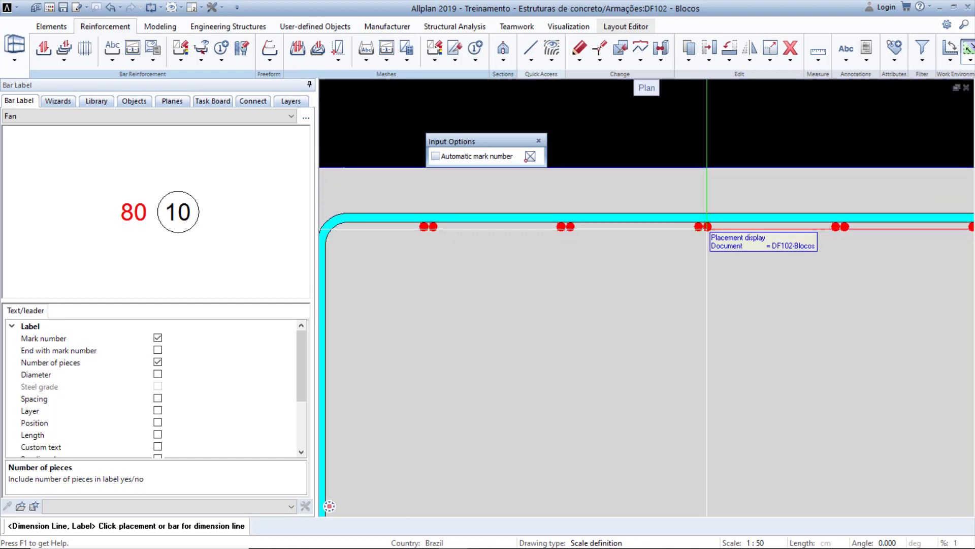
{"action": "left_click", "coordinate": [706, 226]}
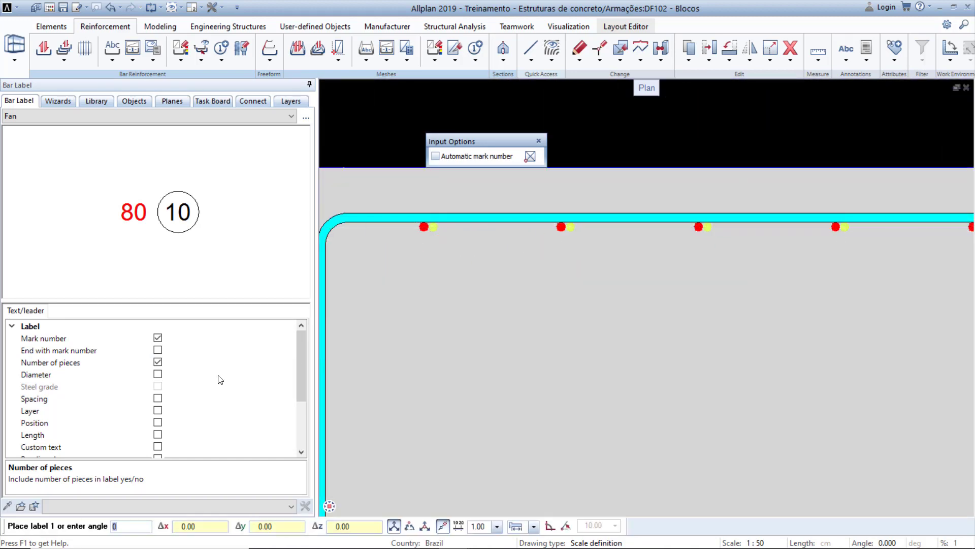
{"action": "left_click", "coordinate": [158, 374]}
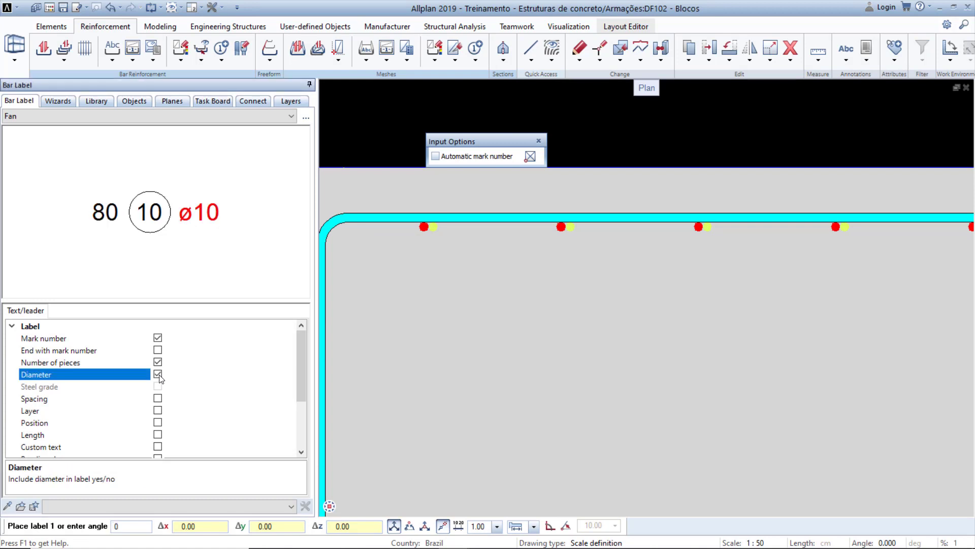
{"action": "left_click", "coordinate": [158, 398]}
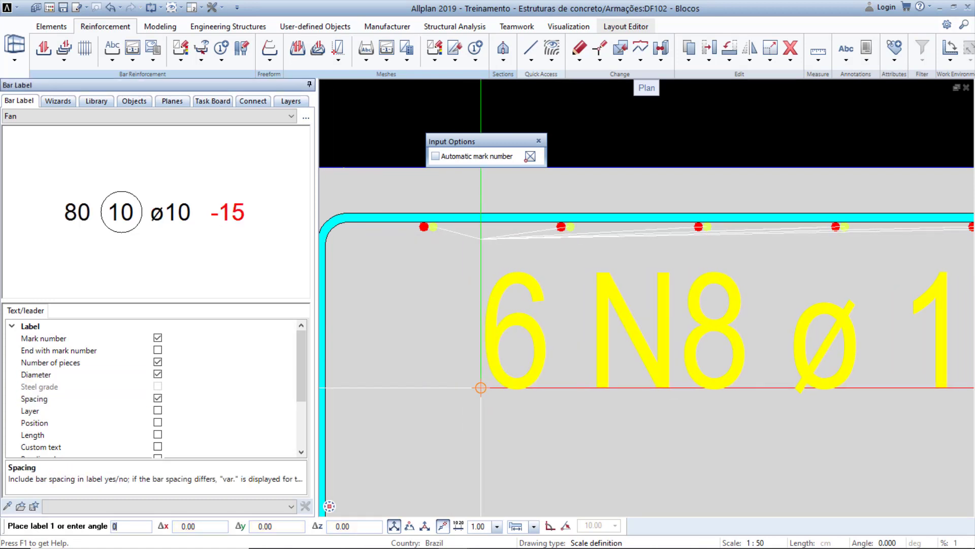
{"action": "scroll", "coordinate": [482, 388], "scroll_direction": "down", "scroll_amount": 4}
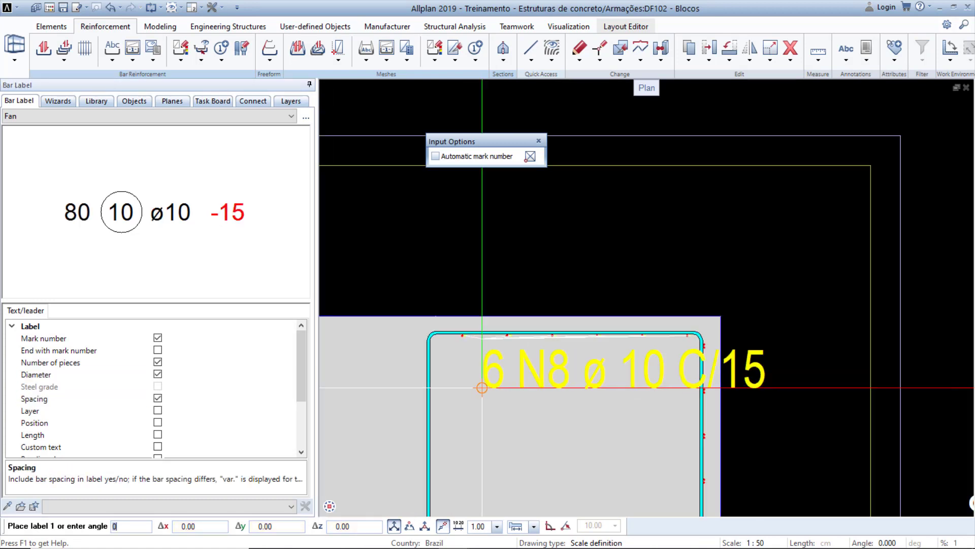
{"action": "left_click", "coordinate": [598, 278]}
Add a second fan label above the first one for the other overlapping set of upper-right bars and finish labelling.
{"action": "scroll", "coordinate": [515, 310], "scroll_direction": "up", "scroll_amount": 4}
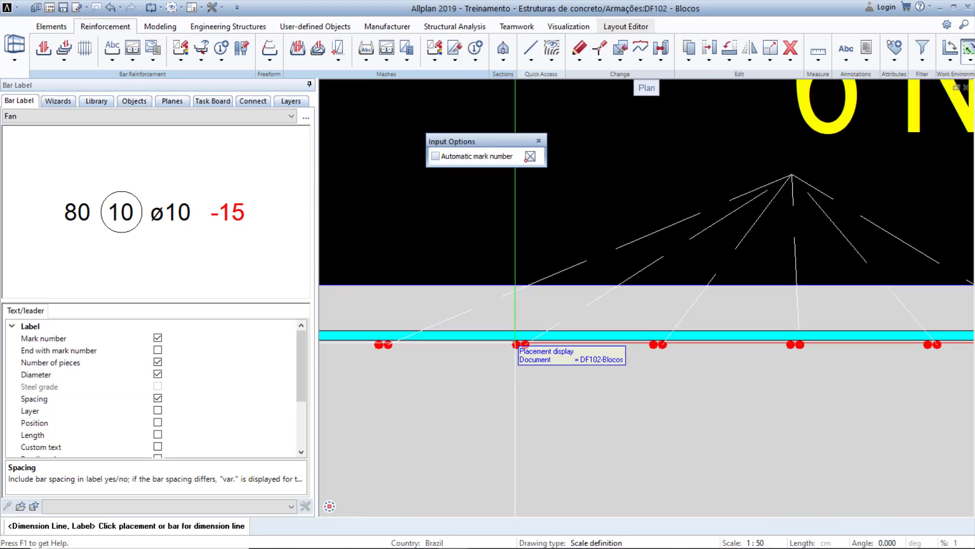
{"action": "left_click", "coordinate": [515, 343]}
{"action": "scroll", "coordinate": [498, 305], "scroll_direction": "down", "scroll_amount": 5}
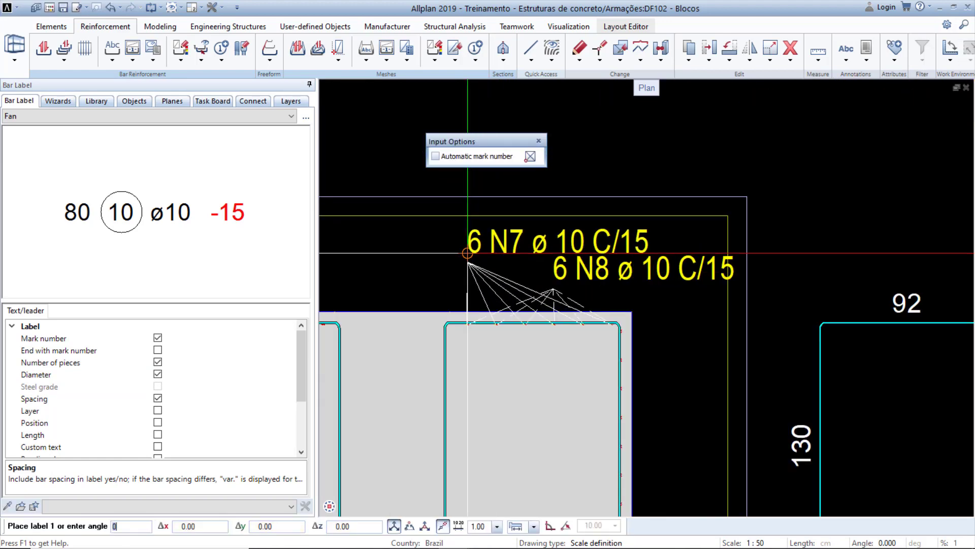
{"action": "left_click", "coordinate": [483, 228]}
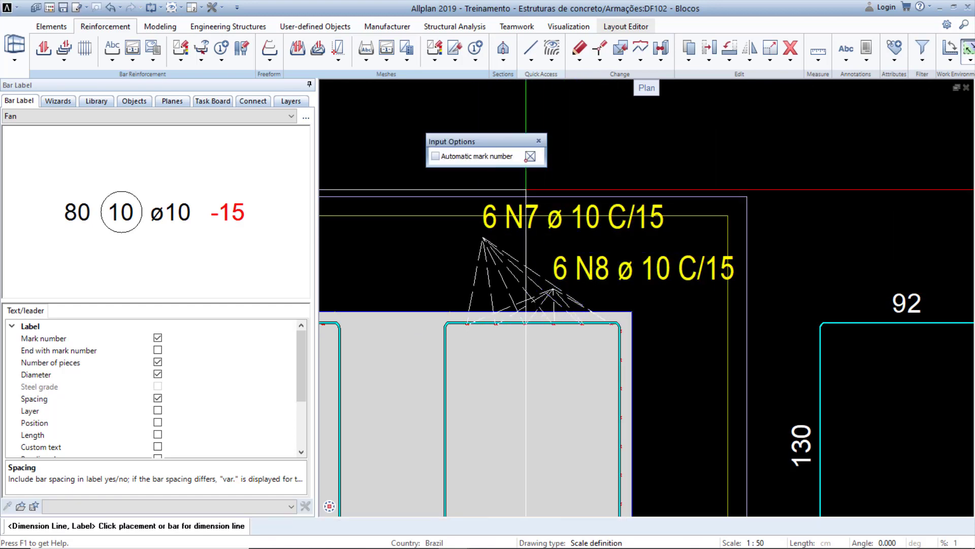
{"action": "key", "text": "Escape"}
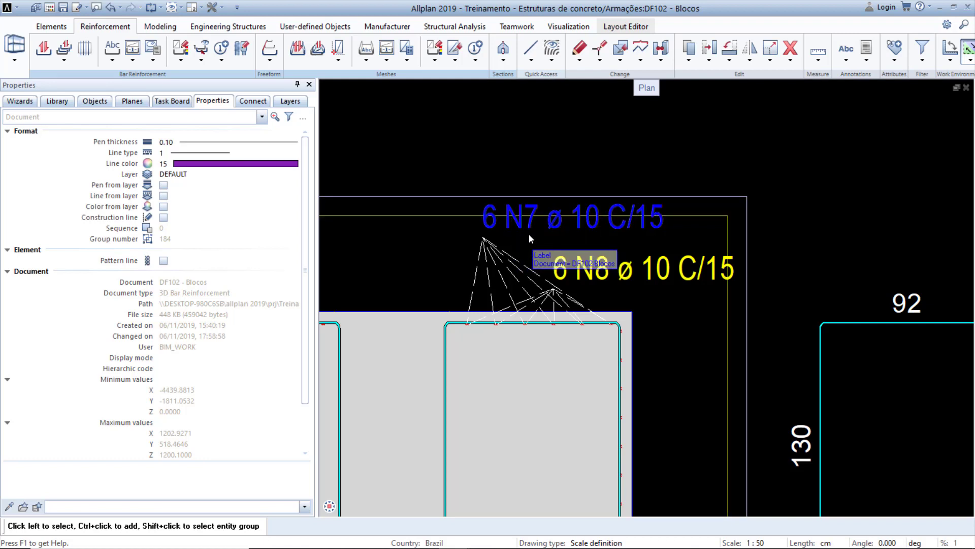
Open Rearrange Marks and review the fields for the first, last and starting mark numbers.
{"action": "left_click", "coordinate": [222, 62]}
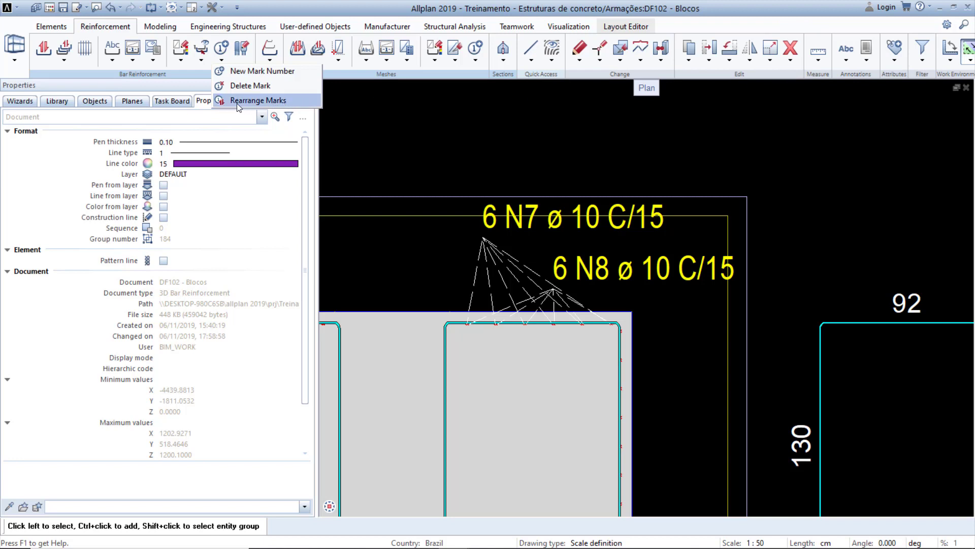
{"action": "left_click", "coordinate": [279, 101]}
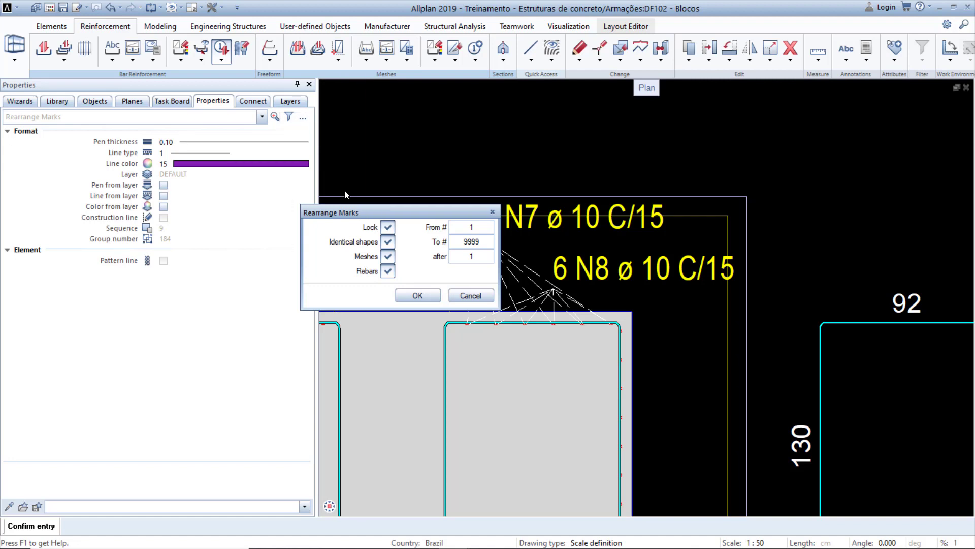
{"action": "left_click_drag", "start_coordinate": [367, 211], "coordinate": [336, 181]}
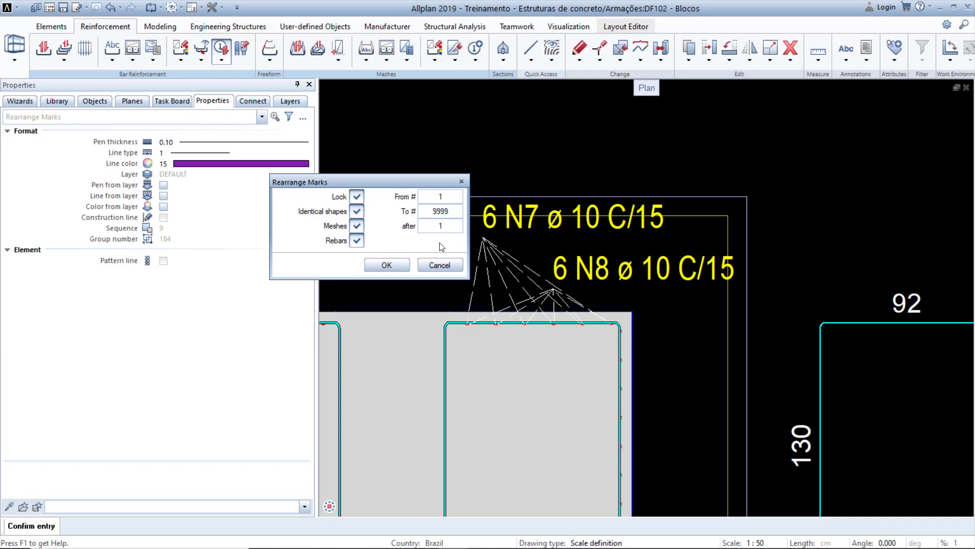
{"action": "left_click", "coordinate": [439, 197]}
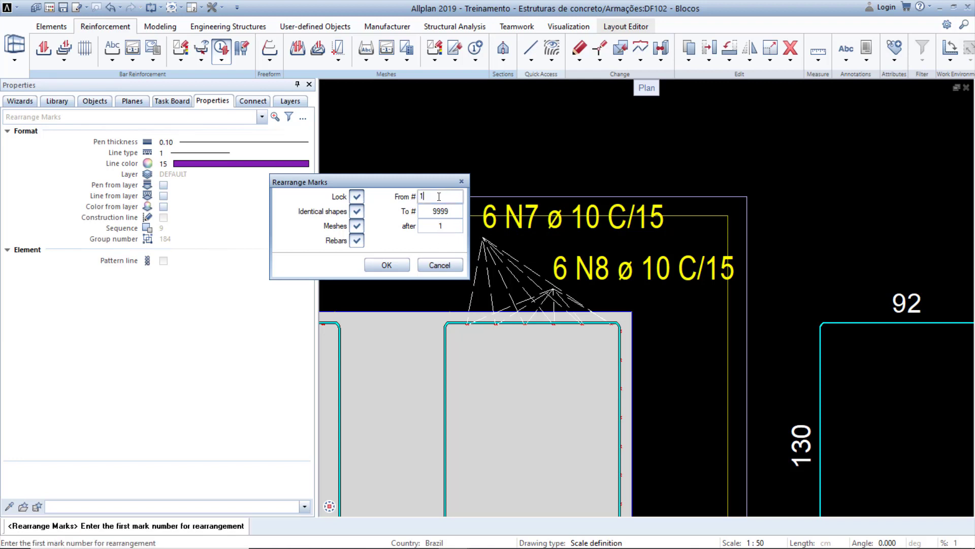
{"action": "left_click_drag", "start_coordinate": [439, 197], "coordinate": [389, 197]}
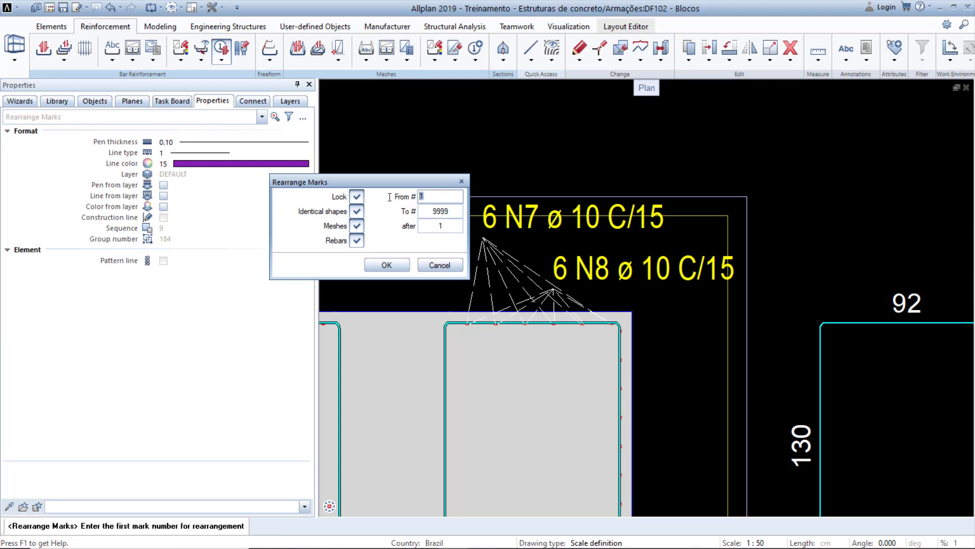
{"action": "left_click", "coordinate": [441, 211]}
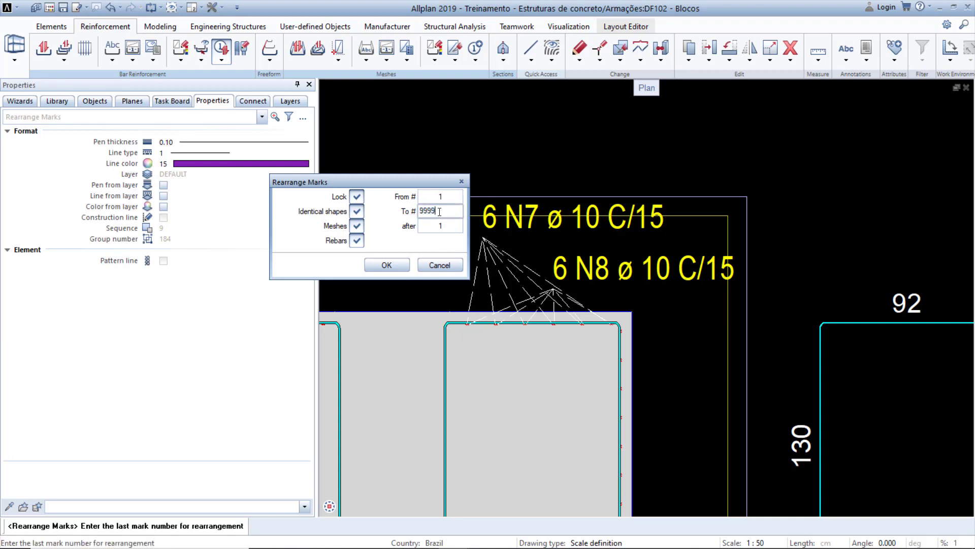
{"action": "left_click_drag", "start_coordinate": [441, 211], "coordinate": [393, 209]}
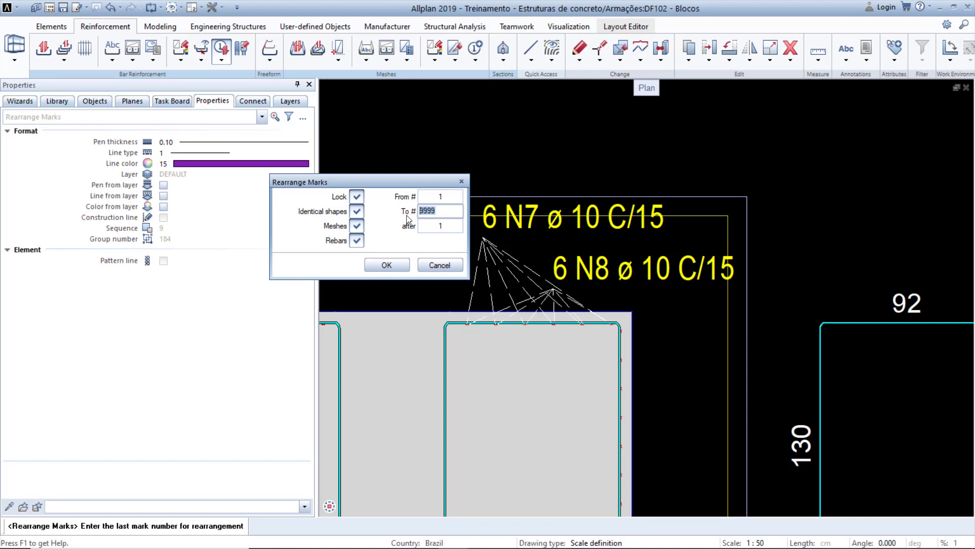
{"action": "left_click", "coordinate": [429, 226]}
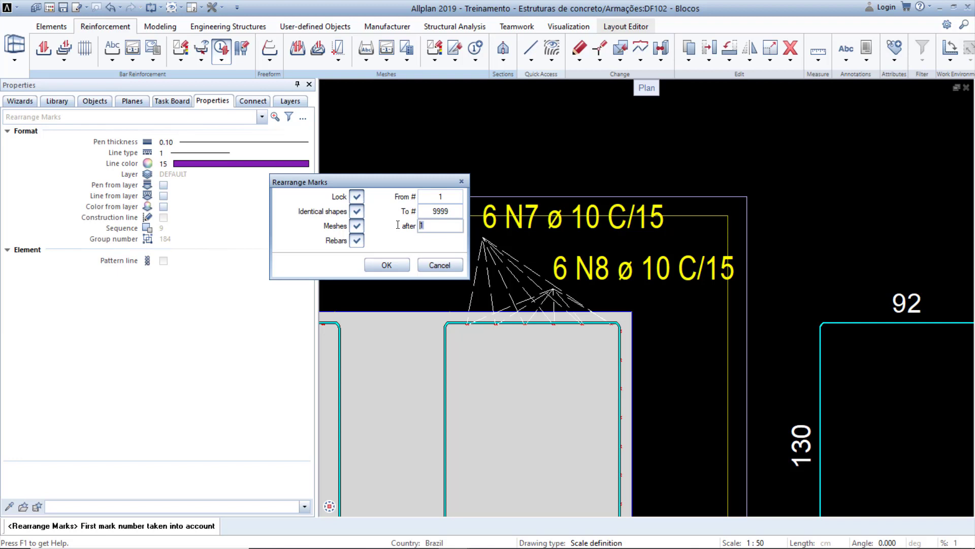
Set the rearrangement range from mark 4 to mark 6, numbered after 3.
{"action": "left_click", "coordinate": [443, 200]}
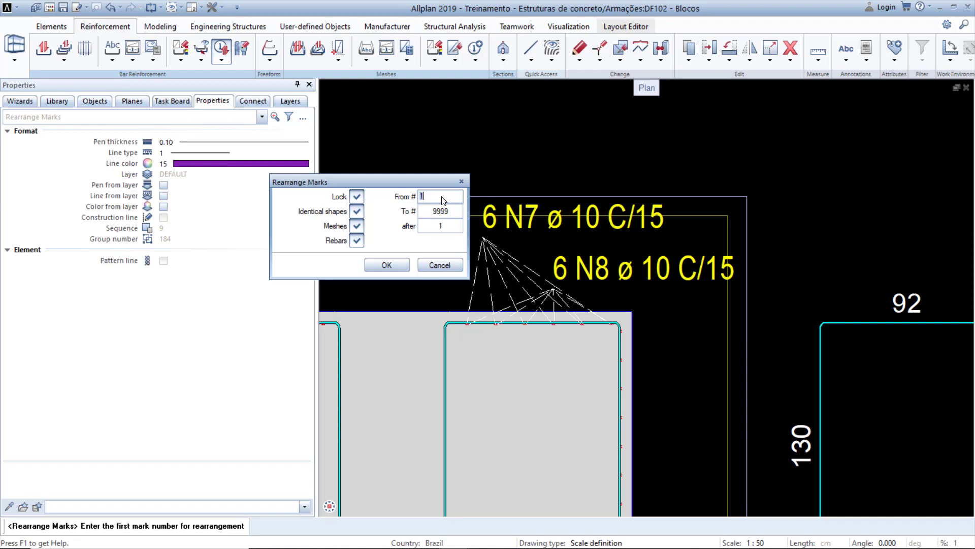
{"action": "type", "text": "4"}
{"action": "left_click", "coordinate": [446, 211]}
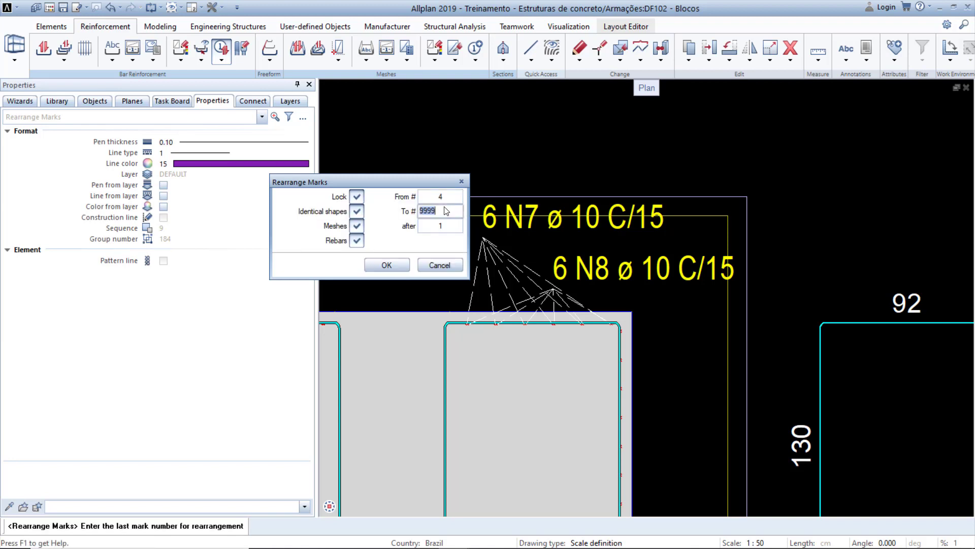
{"action": "type", "text": "6"}
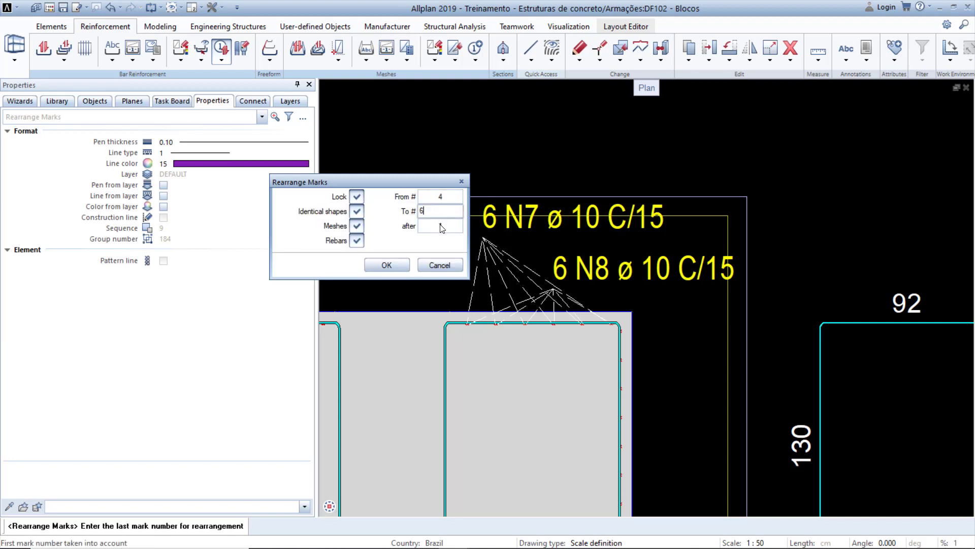
{"action": "left_click", "coordinate": [442, 226]}
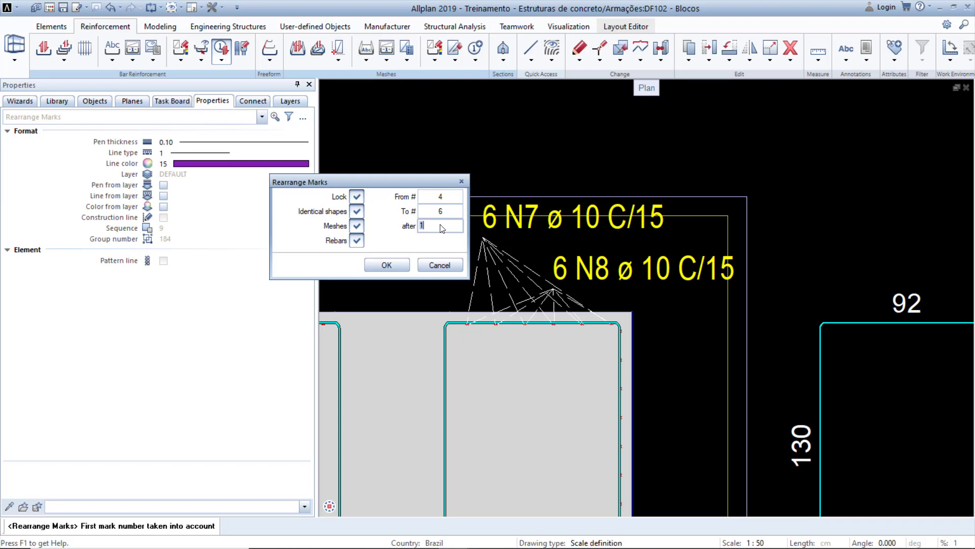
{"action": "type", "text": "3"}
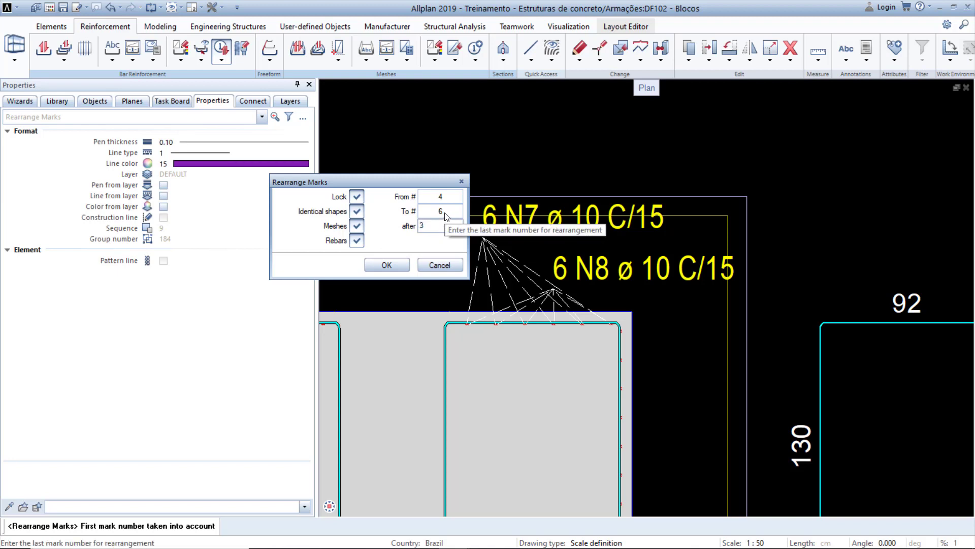
Rearrange the reinforcement marks from 1 to 9999 with the after value set to 1.
{"action": "left_click", "coordinate": [447, 197]}
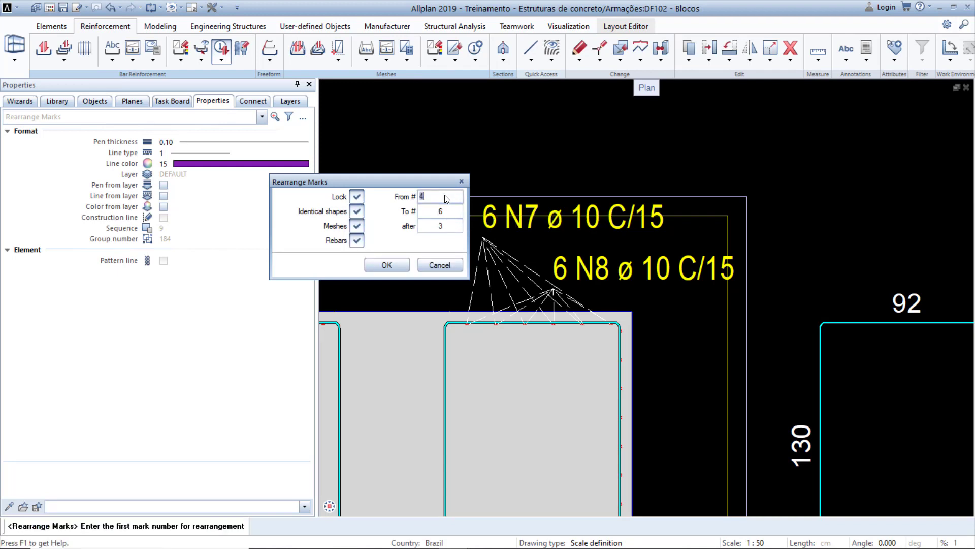
{"action": "type", "text": "1"}
{"action": "left_click", "coordinate": [440, 214]}
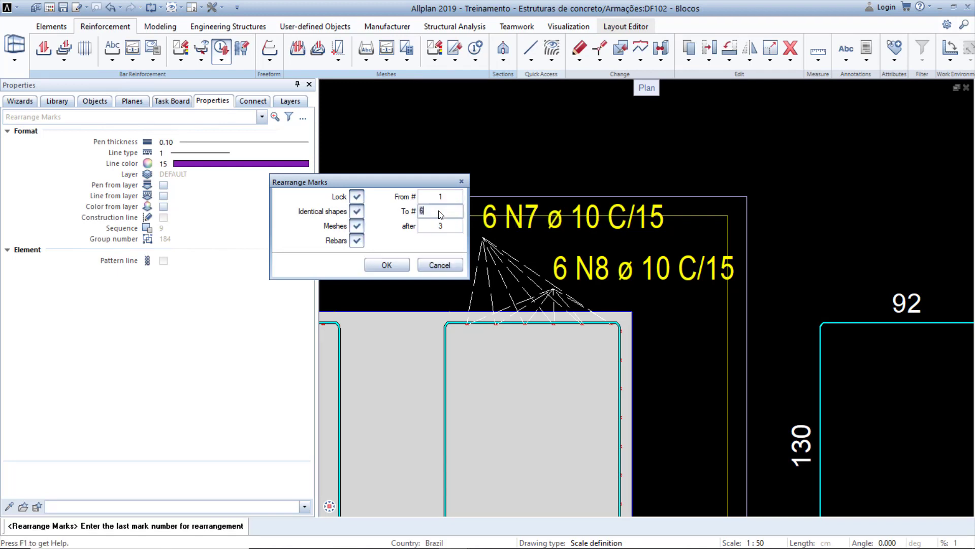
{"action": "type", "text": "9999"}
{"action": "left_click", "coordinate": [443, 226]}
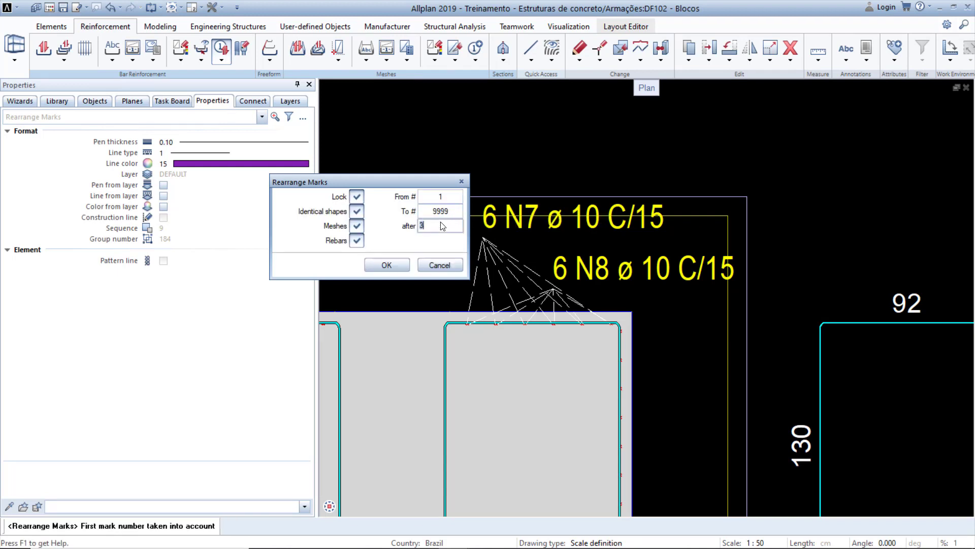
{"action": "type", "text": "1"}
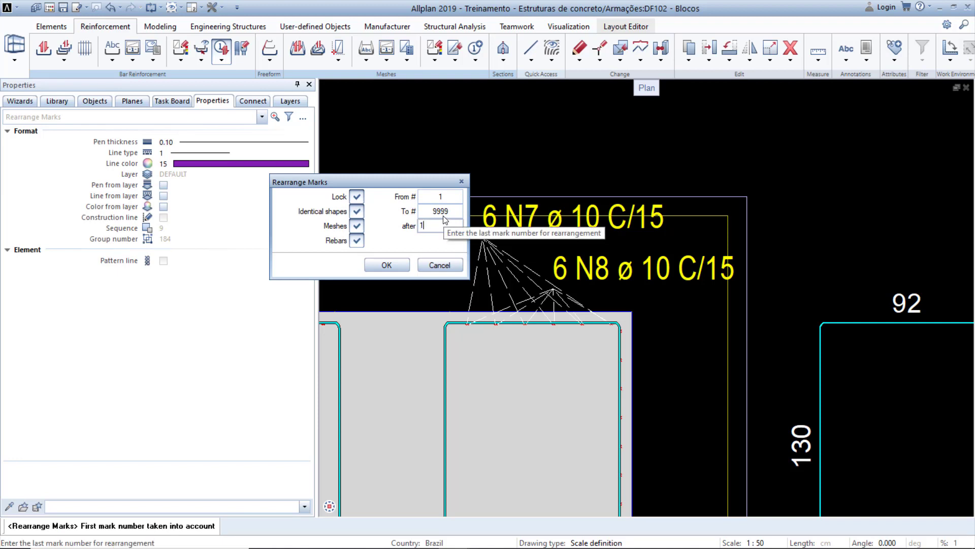
{"action": "left_click", "coordinate": [400, 266]}
{"action": "left_click", "coordinate": [387, 265]}
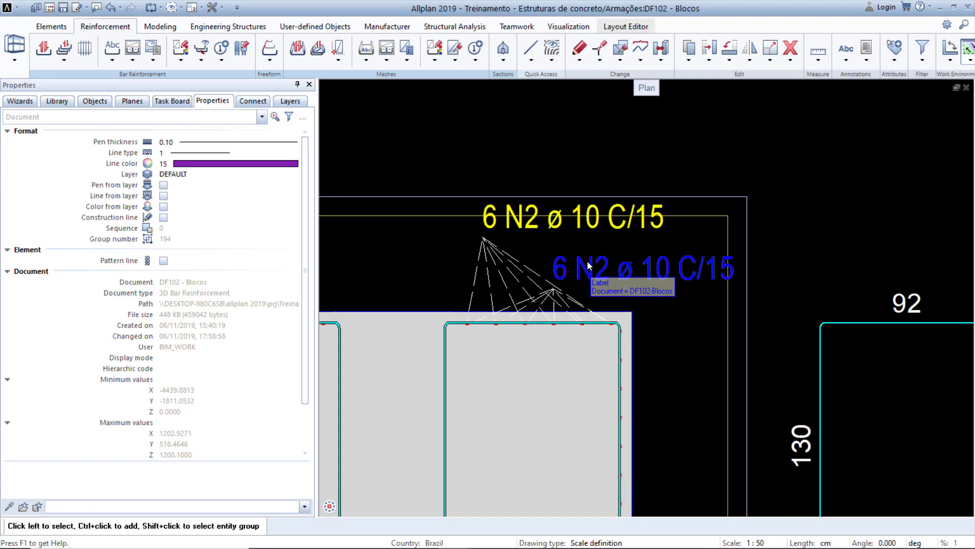
Delete the lower of the two fan labels above the section's upper-right bars.
{"action": "left_click", "coordinate": [790, 48]}
{"action": "left_click", "coordinate": [697, 264]}
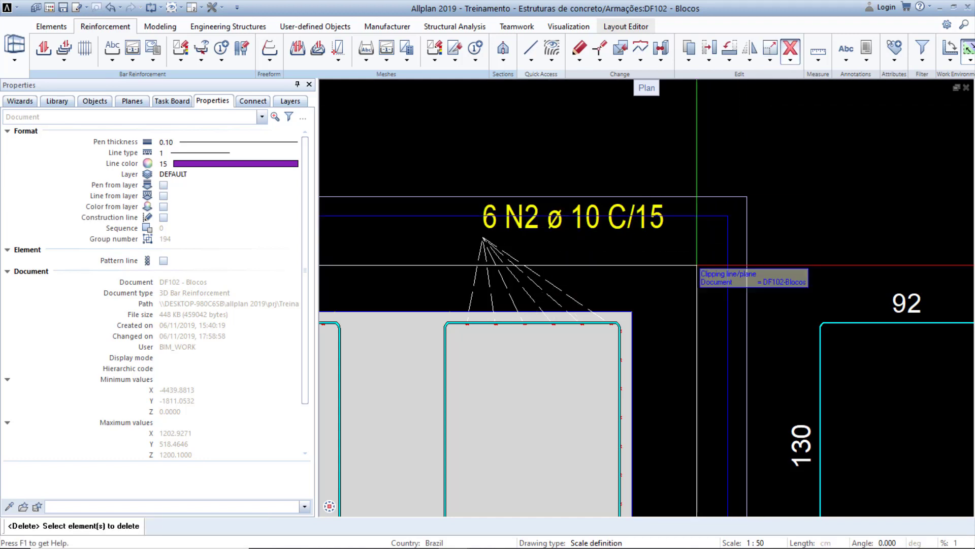
{"action": "key", "text": "Escape"}
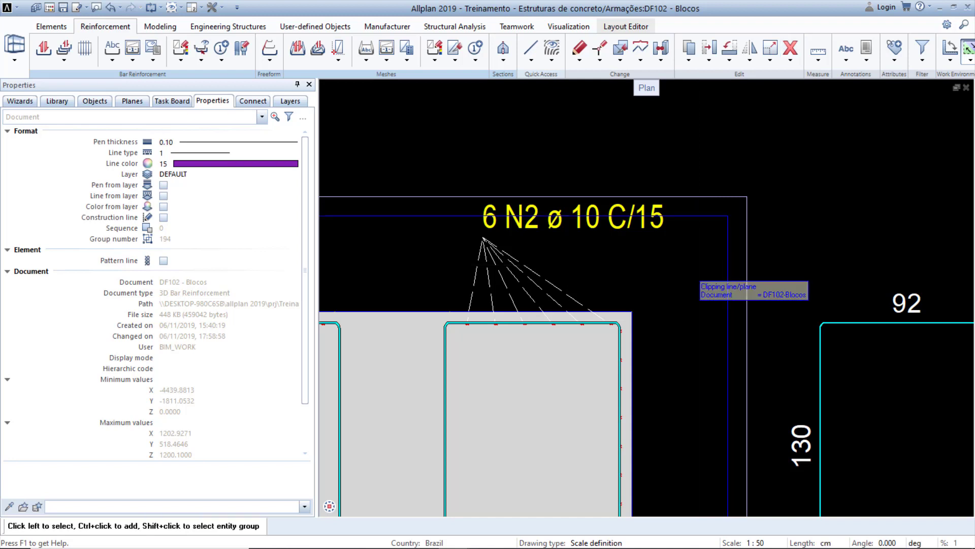
Add the custom text "(traspassada)" to the remaining fan label above the section's upper-right bars.
{"action": "left_click", "coordinate": [650, 227]}
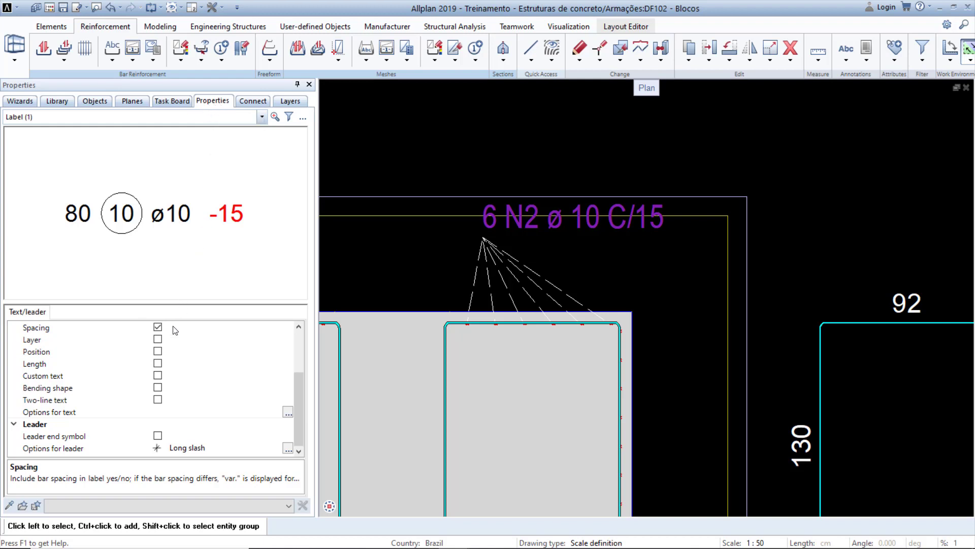
{"action": "left_click", "coordinate": [158, 375]}
{"action": "left_click", "coordinate": [165, 387]}
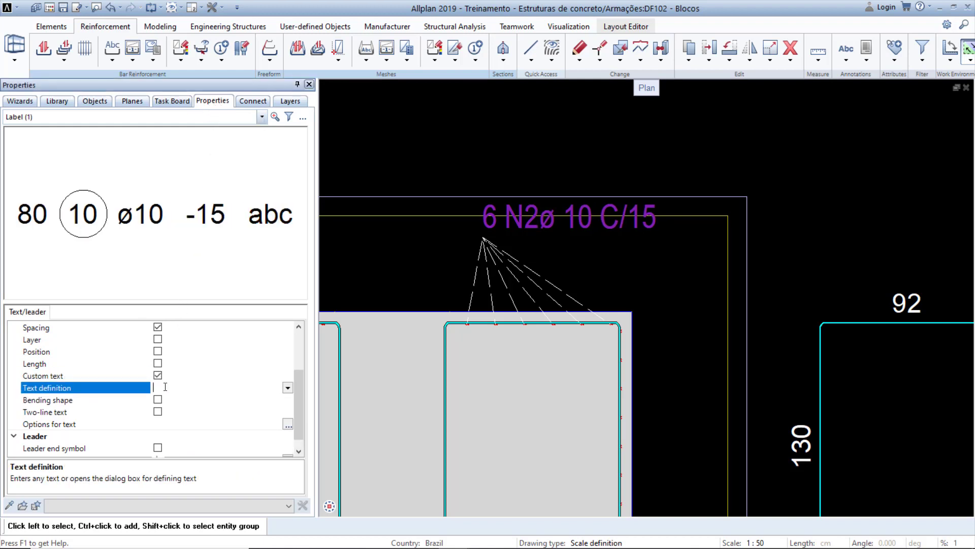
{"action": "type", "text": "(traspassada"}
{"action": "key", "text": "Return"}
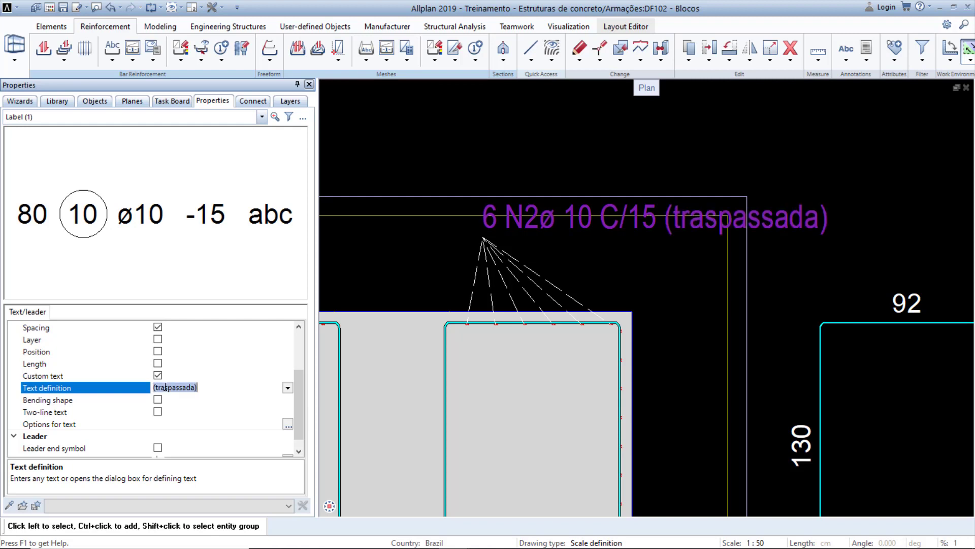
Add a dimension line label reading "6 N2 ø 10 C/15" above the section's upper-left bars.
{"action": "double_click", "coordinate": [530, 230]}
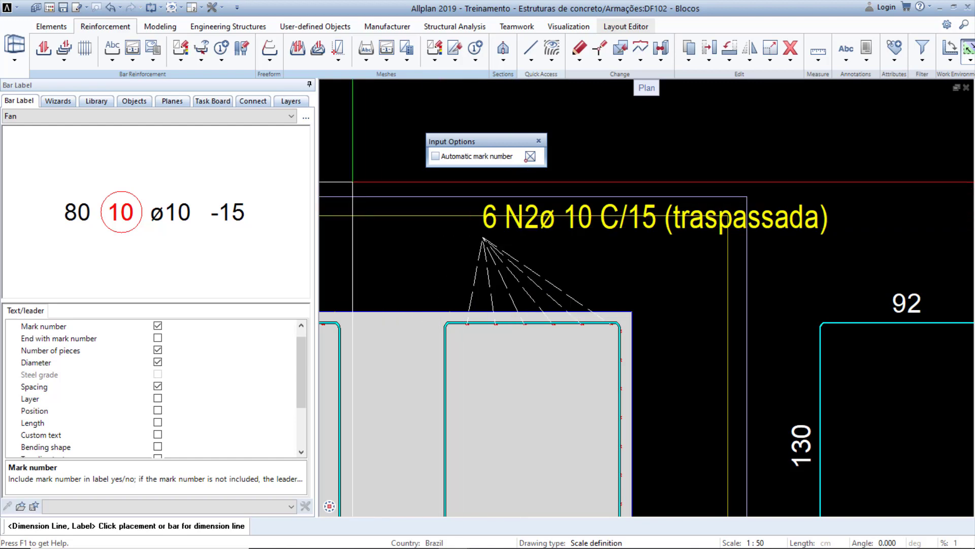
{"action": "left_click", "coordinate": [284, 117]}
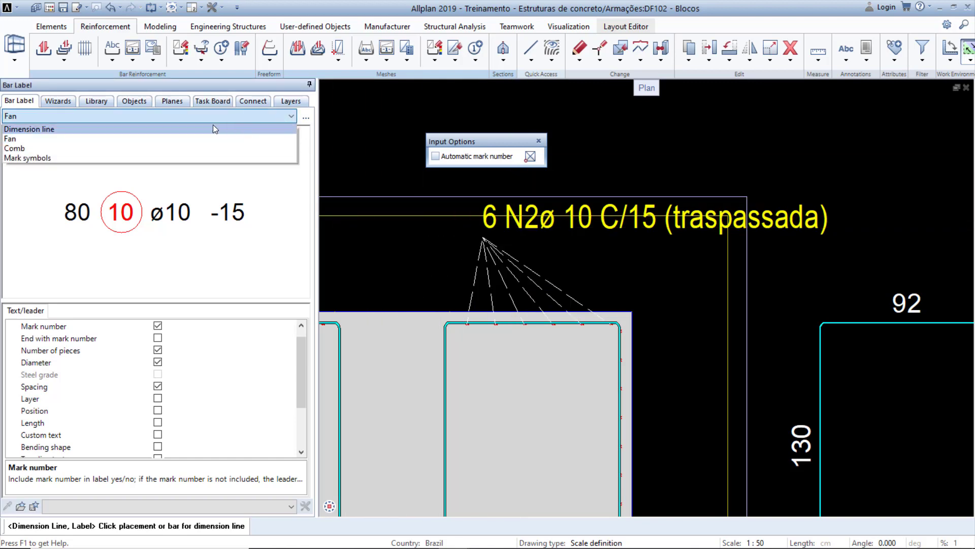
{"action": "left_click", "coordinate": [146, 129]}
{"action": "scroll", "coordinate": [736, 318], "scroll_direction": "down", "scroll_amount": 2}
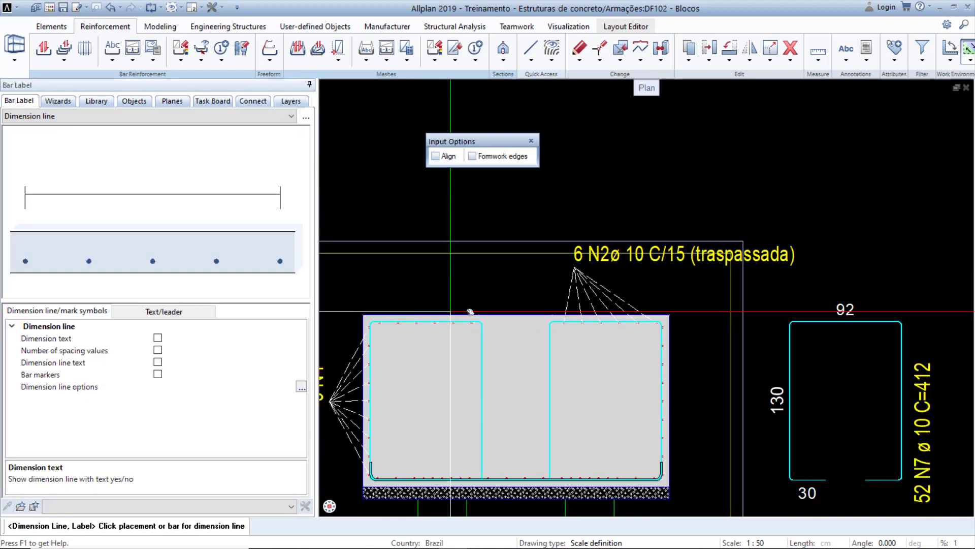
{"action": "scroll", "coordinate": [451, 311], "scroll_direction": "up", "scroll_amount": 6}
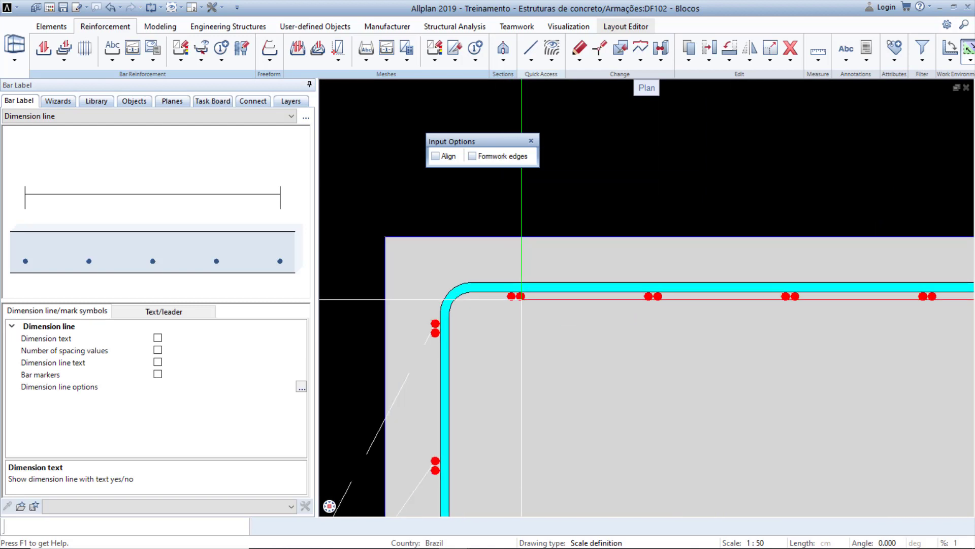
{"action": "left_click", "coordinate": [521, 299]}
{"action": "scroll", "coordinate": [508, 300], "scroll_direction": "down", "scroll_amount": 4}
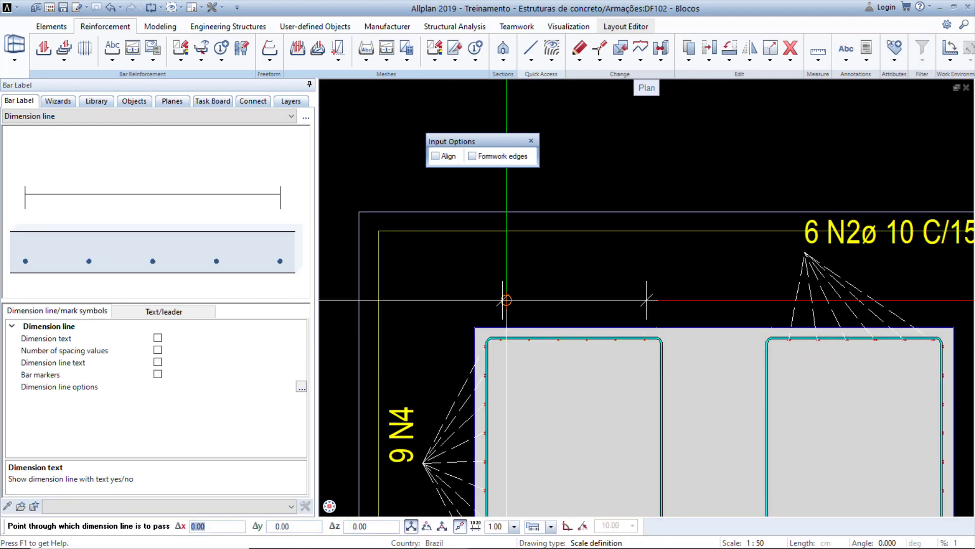
{"action": "left_click", "coordinate": [505, 291]}
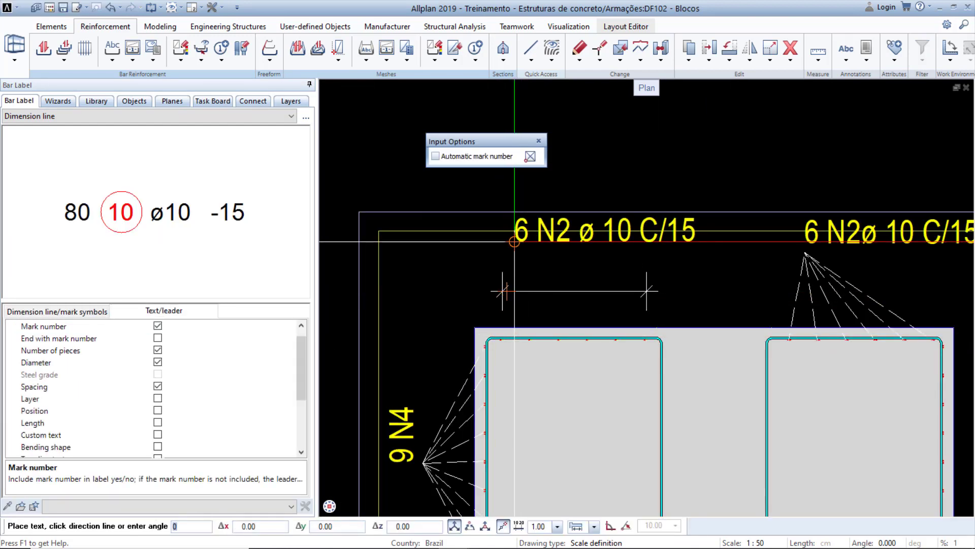
{"action": "left_click", "coordinate": [507, 291]}
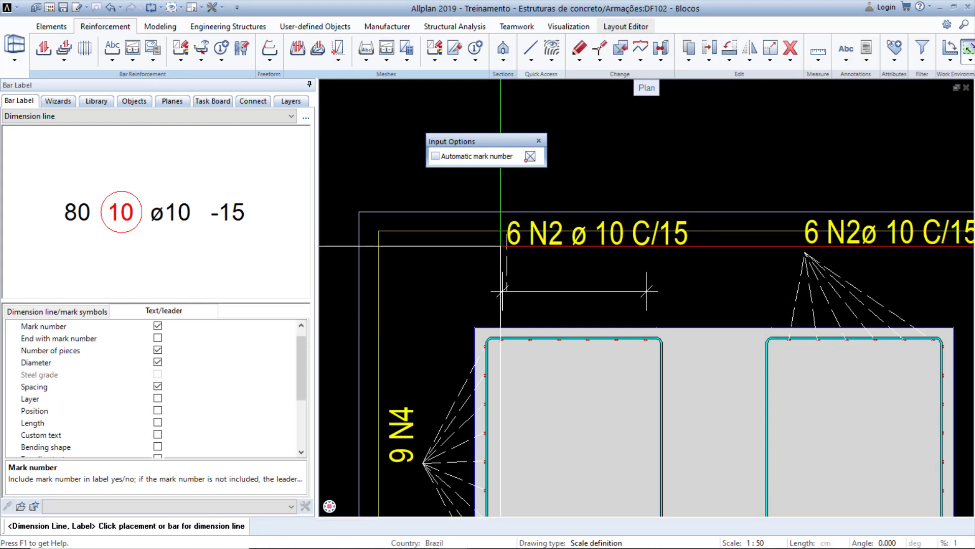
Label the plan's transverse bottom bars with a comb showing only the mark number N6, placed above the block.
{"action": "left_click", "coordinate": [256, 116]}
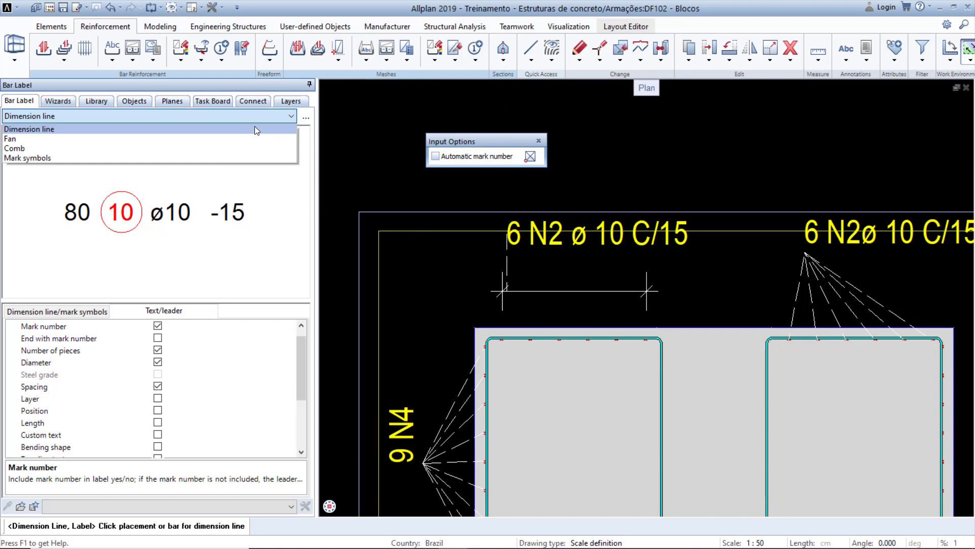
{"action": "left_click", "coordinate": [173, 148]}
{"action": "scroll", "coordinate": [743, 275], "scroll_direction": "down", "scroll_amount": 4}
{"action": "scroll", "coordinate": [743, 276], "scroll_direction": "down", "scroll_amount": 7}
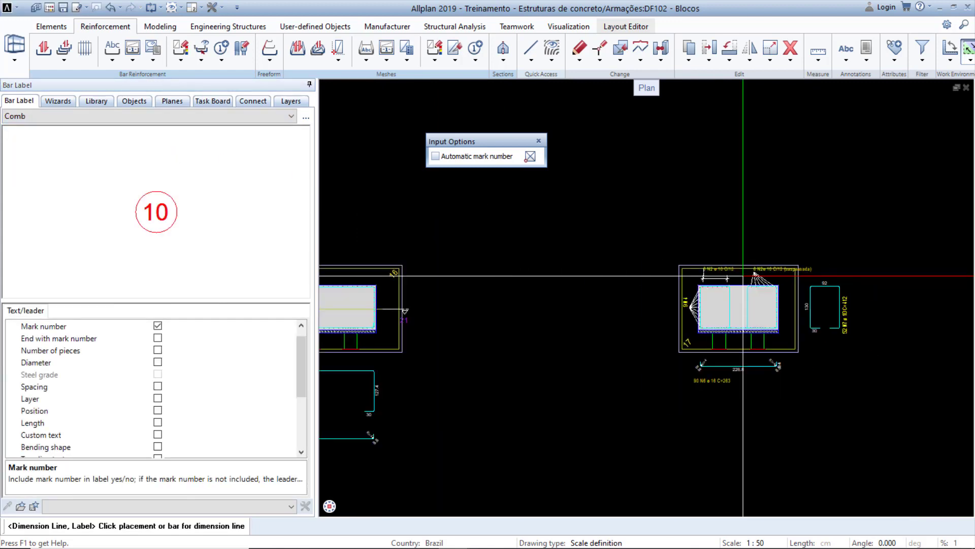
{"action": "middle_click_drag", "start_coordinate": [566, 385], "coordinate": [731, 278]}
{"action": "scroll", "coordinate": [701, 332], "scroll_direction": "up", "scroll_amount": 3}
{"action": "scroll", "coordinate": [737, 329], "scroll_direction": "up", "scroll_amount": 6}
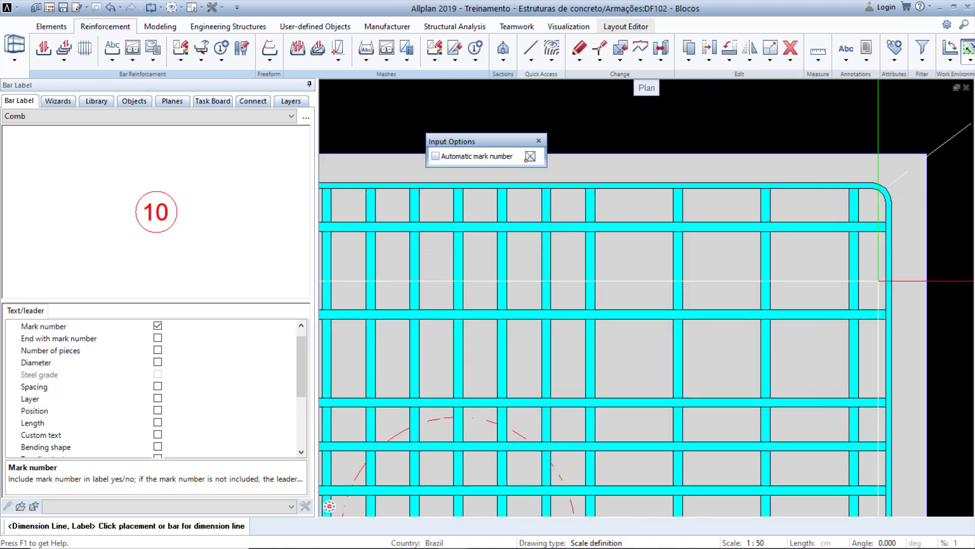
{"action": "scroll", "coordinate": [876, 284], "scroll_direction": "down", "scroll_amount": 1}
{"action": "scroll", "coordinate": [670, 274], "scroll_direction": "down", "scroll_amount": 6}
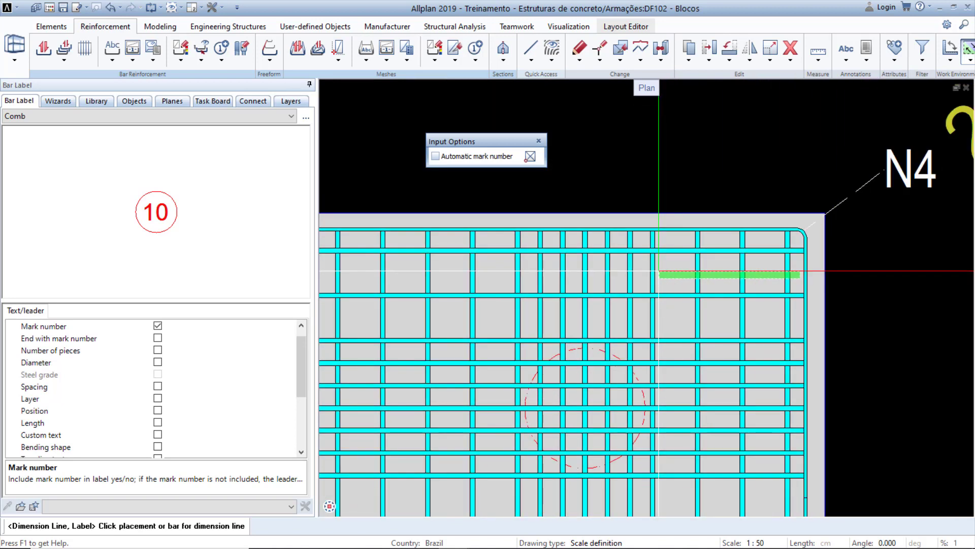
{"action": "scroll", "coordinate": [449, 298], "scroll_direction": "down", "scroll_amount": 2}
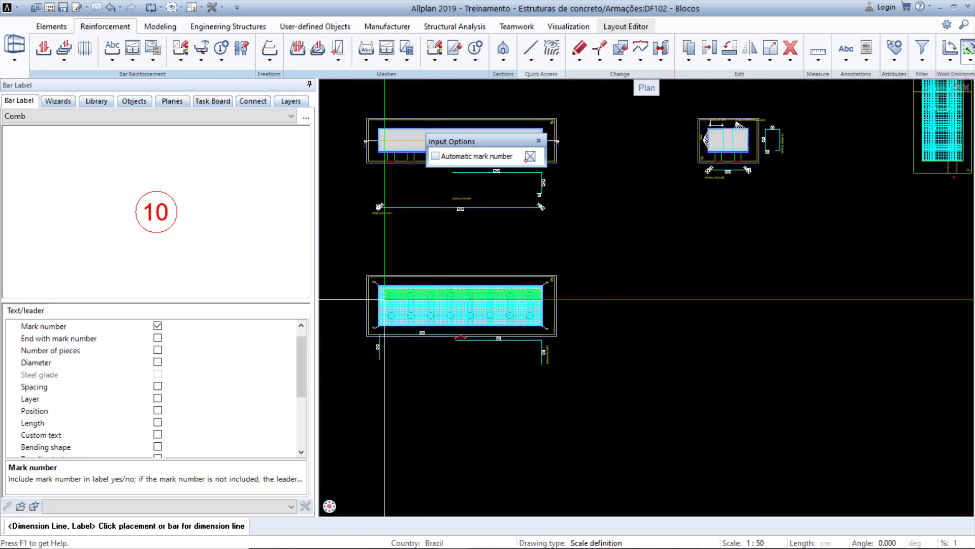
{"action": "scroll", "coordinate": [386, 270], "scroll_direction": "up", "scroll_amount": 8}
{"action": "scroll", "coordinate": [391, 267], "scroll_direction": "up", "scroll_amount": 4}
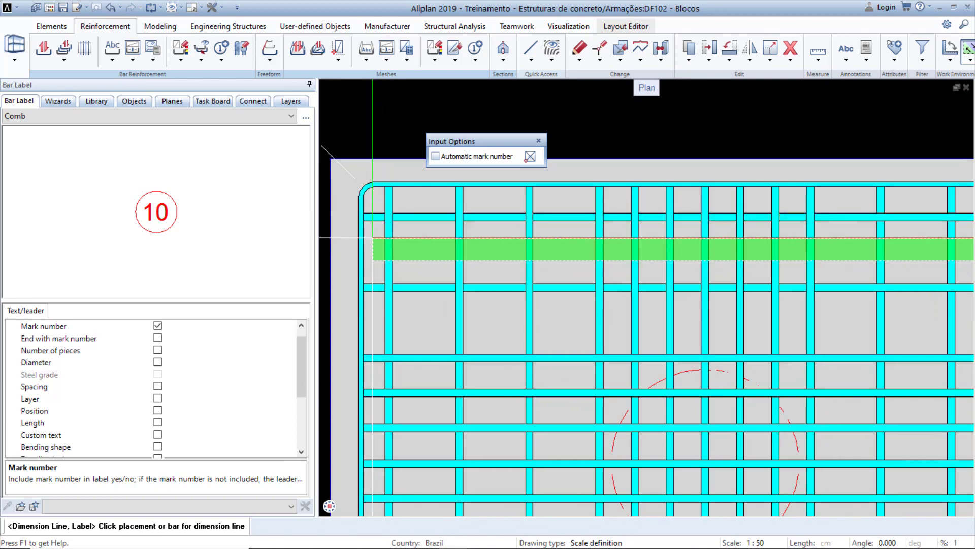
{"action": "left_click", "coordinate": [373, 237]}
{"action": "scroll", "coordinate": [401, 335], "scroll_direction": "down", "scroll_amount": 3}
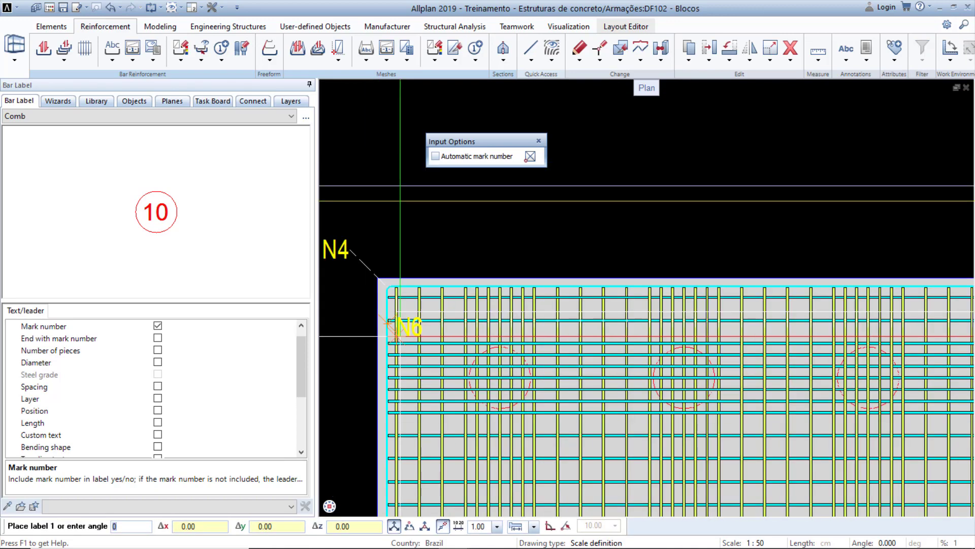
{"action": "scroll", "coordinate": [400, 336], "scroll_direction": "down", "scroll_amount": 3}
{"action": "scroll", "coordinate": [719, 325], "scroll_direction": "down", "scroll_amount": 2}
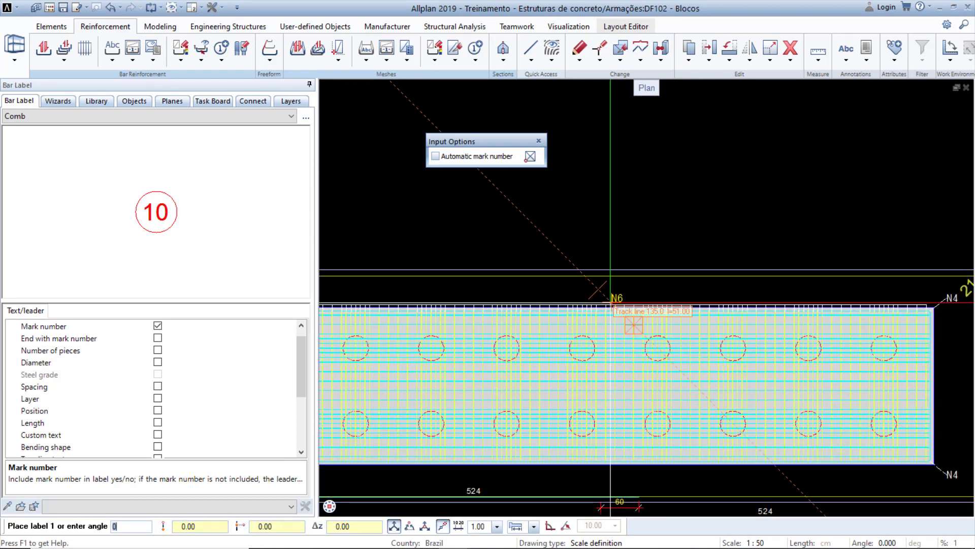
{"action": "scroll", "coordinate": [610, 303], "scroll_direction": "up", "scroll_amount": 4}
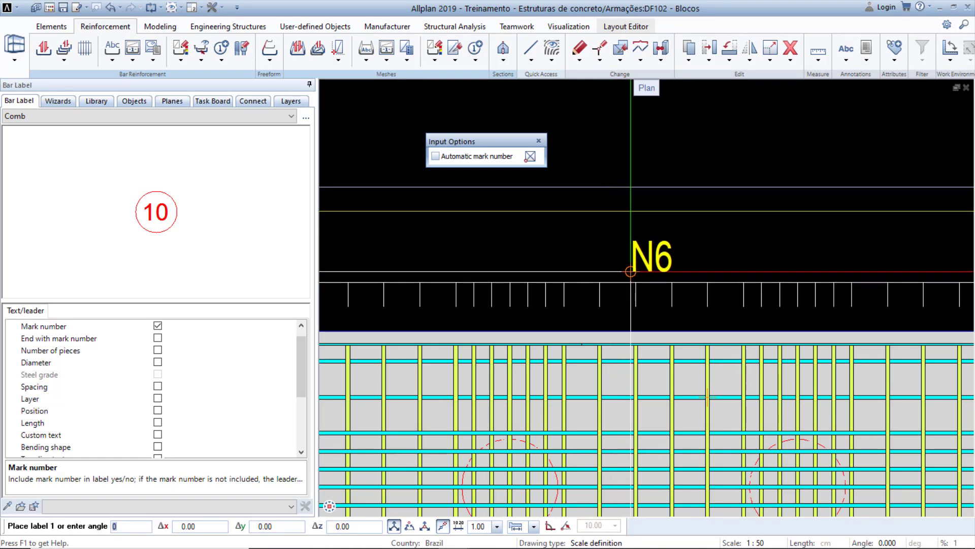
{"action": "left_click", "coordinate": [630, 272]}
Label the plan's longitudinal bottom bars with a vertical comb showing mark number N5, placed beyond the block's right edge.
{"action": "scroll", "coordinate": [630, 275], "scroll_direction": "down", "scroll_amount": 3}
{"action": "scroll", "coordinate": [775, 394], "scroll_direction": "up", "scroll_amount": 4}
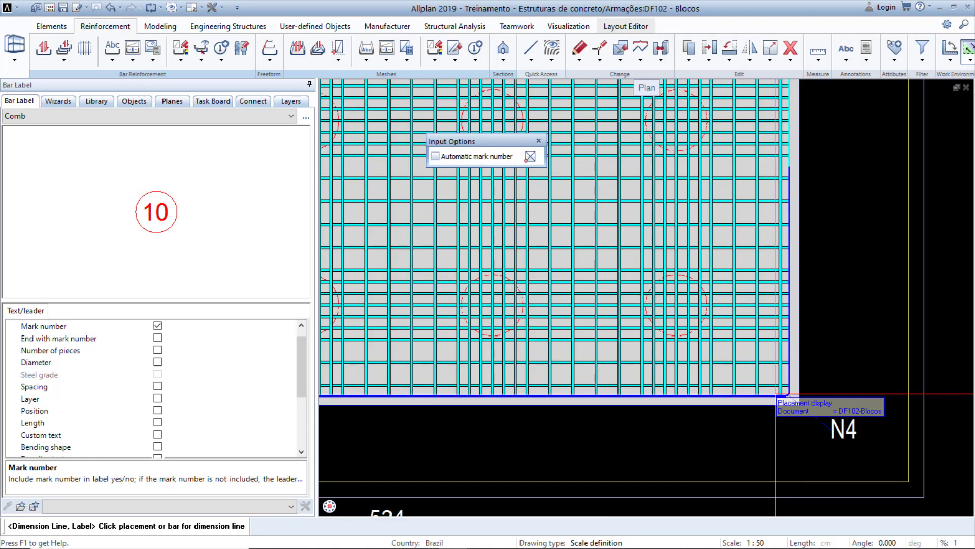
{"action": "scroll", "coordinate": [776, 394], "scroll_direction": "up", "scroll_amount": 2}
{"action": "scroll", "coordinate": [748, 391], "scroll_direction": "down", "scroll_amount": 1}
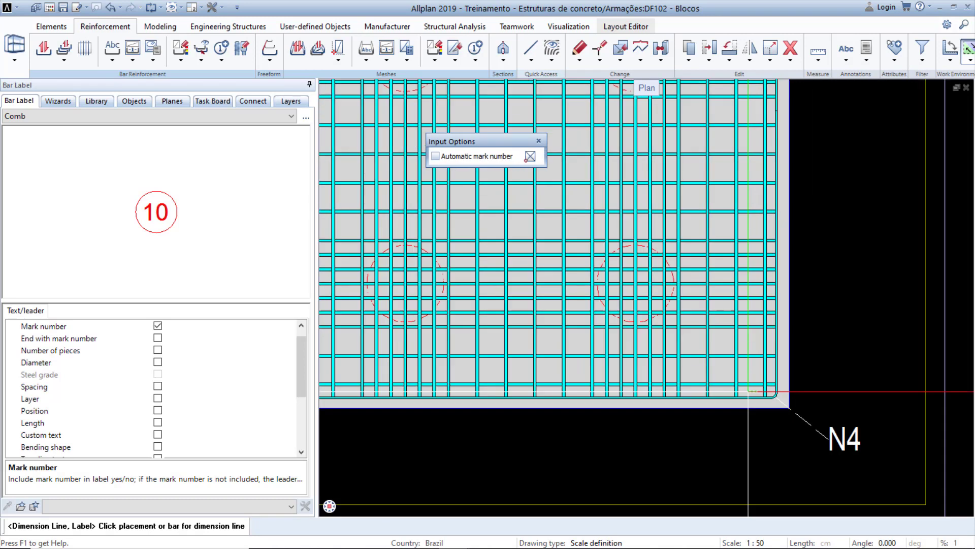
{"action": "scroll", "coordinate": [748, 391], "scroll_direction": "down", "scroll_amount": 3}
{"action": "scroll", "coordinate": [748, 211], "scroll_direction": "up", "scroll_amount": 4}
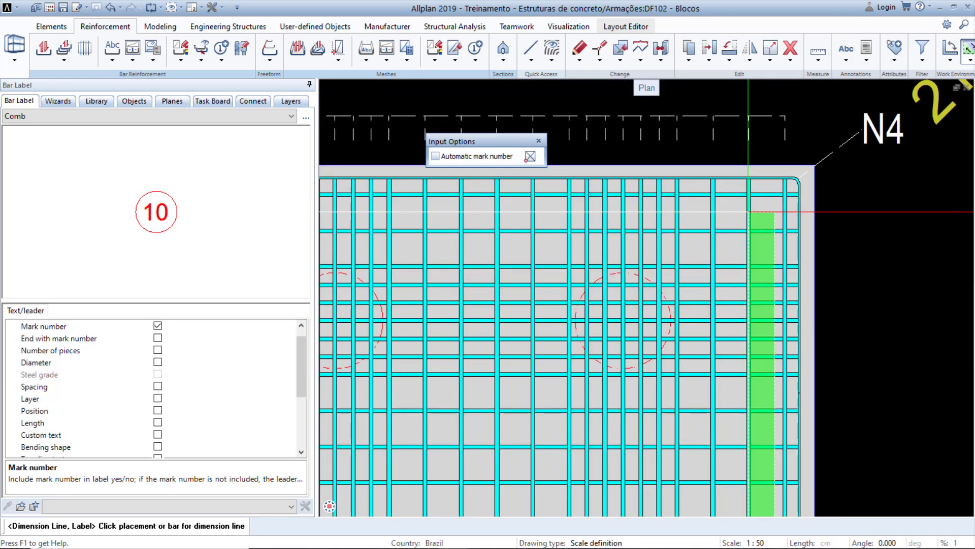
{"action": "scroll", "coordinate": [757, 188], "scroll_direction": "up", "scroll_amount": 3}
{"action": "left_click", "coordinate": [757, 186]}
{"action": "scroll", "coordinate": [748, 237], "scroll_direction": "down", "scroll_amount": 1}
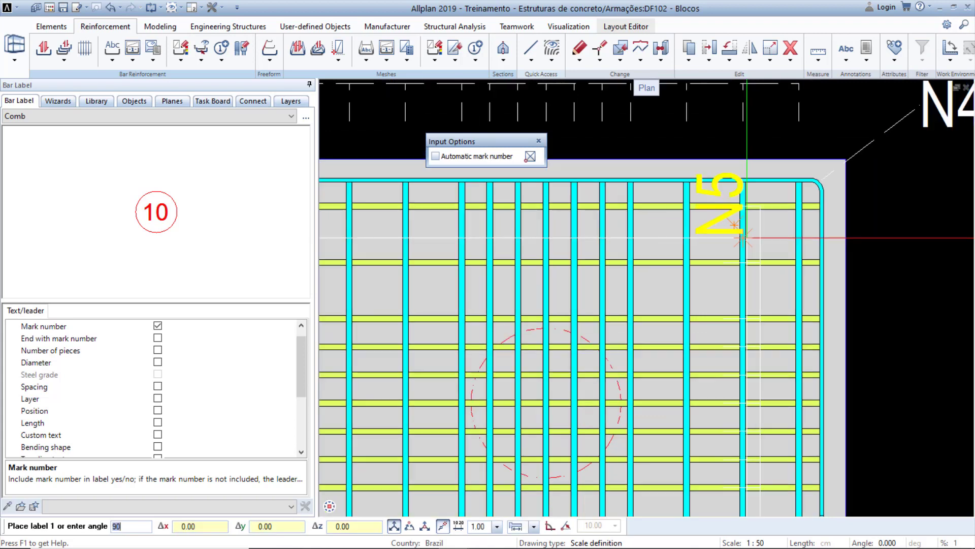
{"action": "scroll", "coordinate": [742, 237], "scroll_direction": "down", "scroll_amount": 3}
{"action": "scroll", "coordinate": [837, 317], "scroll_direction": "up", "scroll_amount": 2}
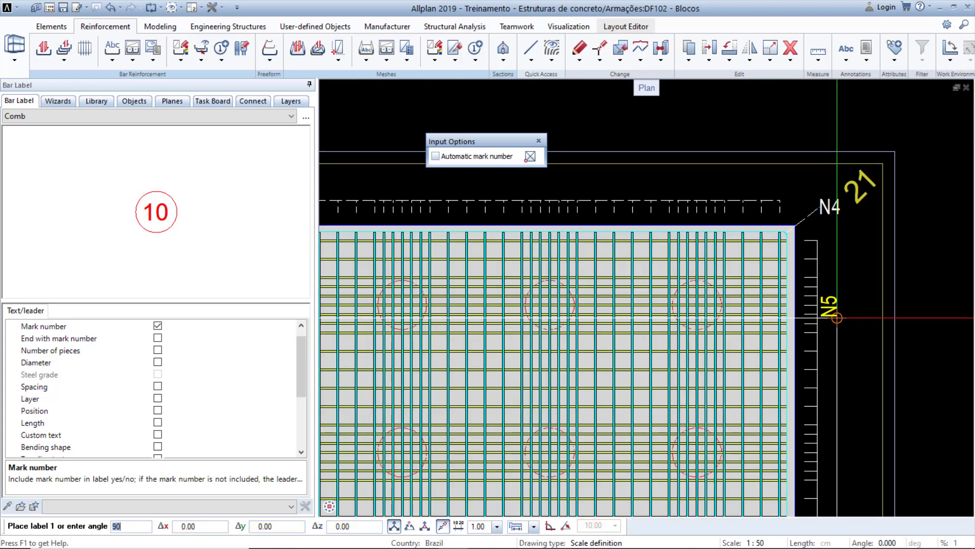
{"action": "left_click", "coordinate": [838, 395]}
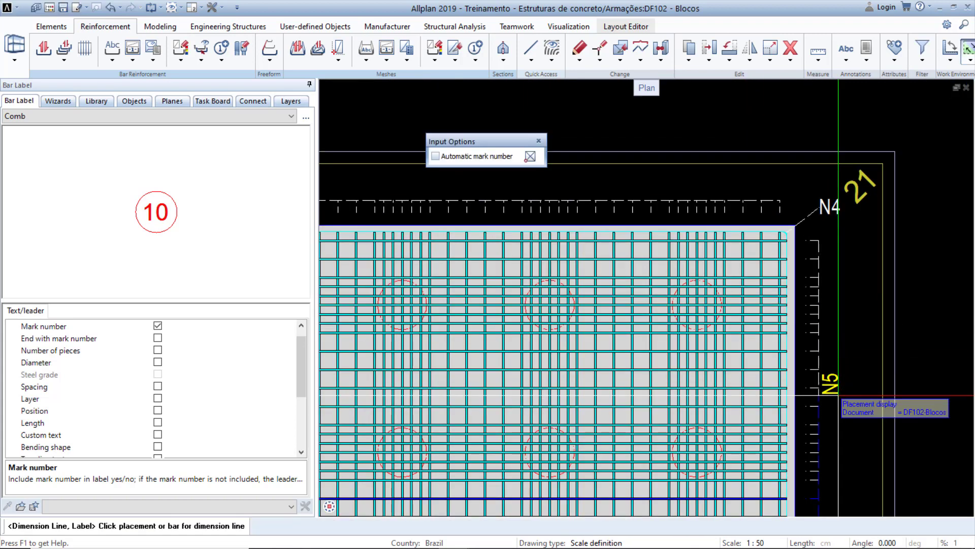
{"action": "key", "text": "Escape"}
Insert the associative legend "BW - Tabela de aço (sem dobra)" from the Office folder's Engenharia subfolder beside the plan.
{"action": "scroll", "coordinate": [839, 395], "scroll_direction": "down", "scroll_amount": 4}
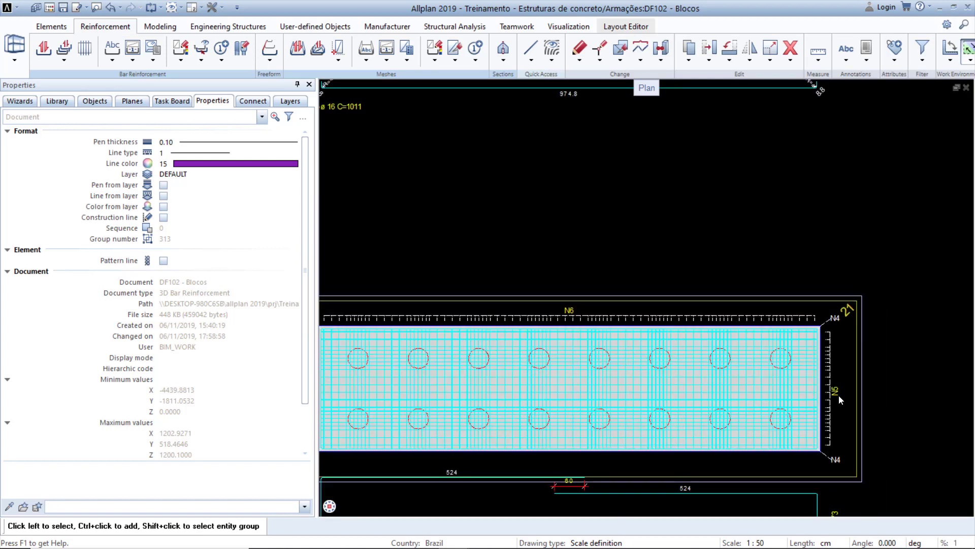
{"action": "scroll", "coordinate": [839, 395], "scroll_direction": "down", "scroll_amount": 4}
{"action": "middle_click_drag", "start_coordinate": [839, 395], "coordinate": [741, 370]}
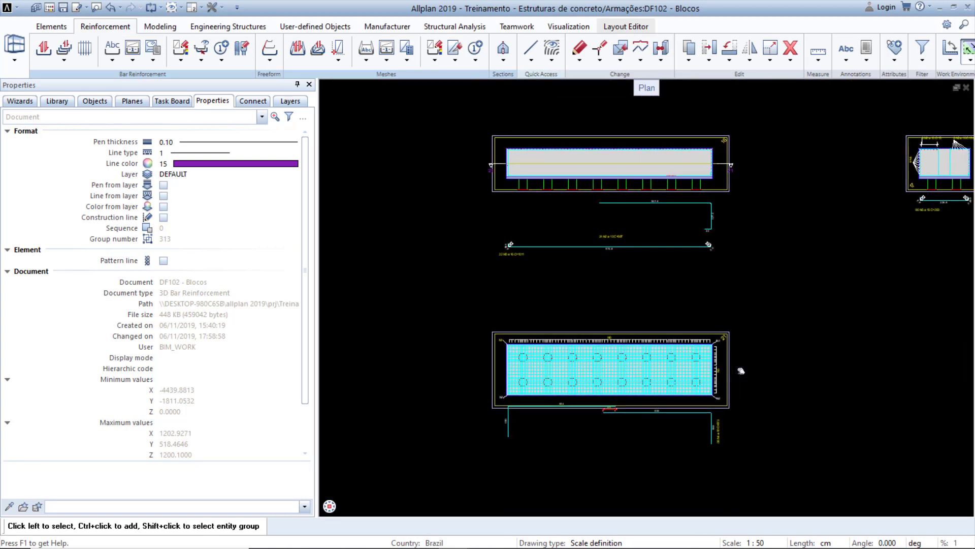
{"action": "left_click", "coordinate": [867, 62]}
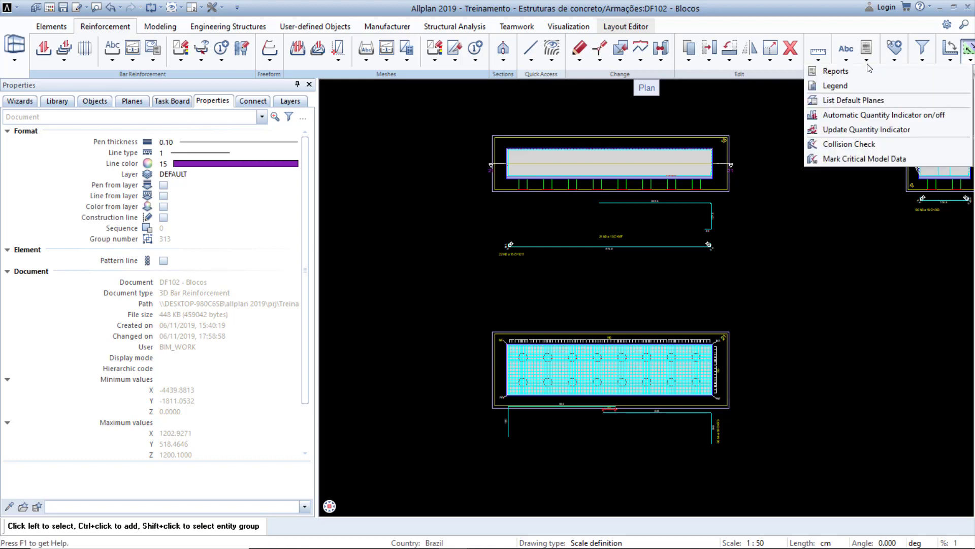
{"action": "left_click", "coordinate": [851, 86]}
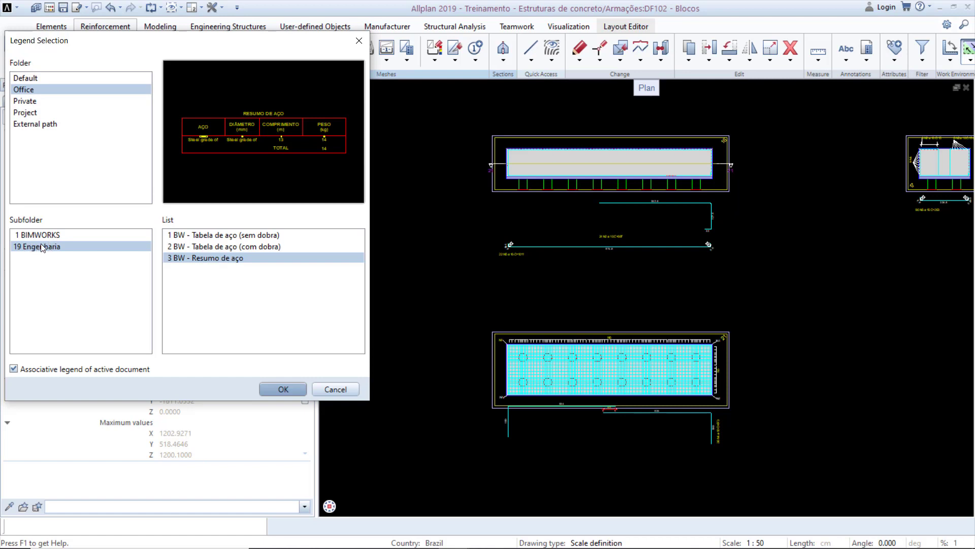
{"action": "left_click", "coordinate": [194, 237]}
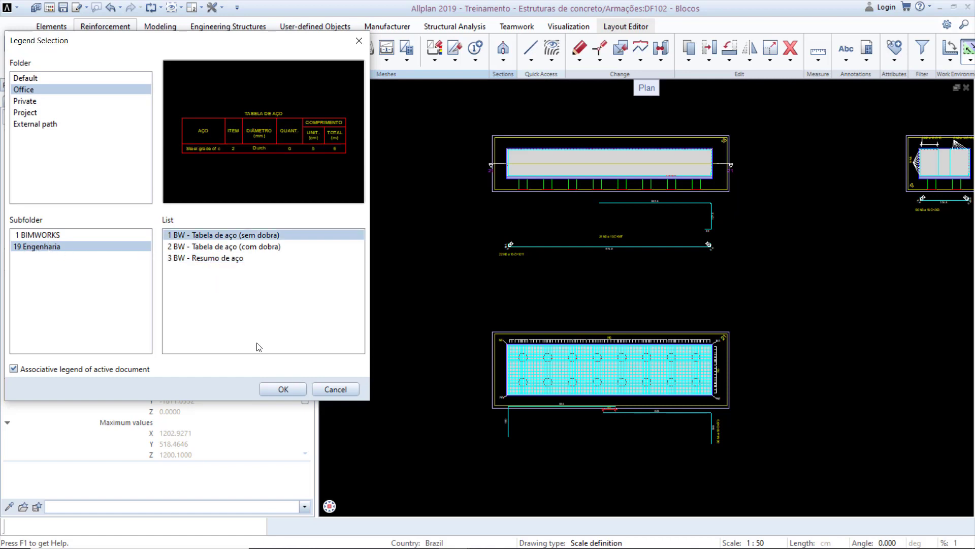
{"action": "left_click", "coordinate": [290, 385]}
{"action": "middle_click_drag", "start_coordinate": [783, 387], "coordinate": [709, 371]}
{"action": "left_click", "coordinate": [695, 372]}
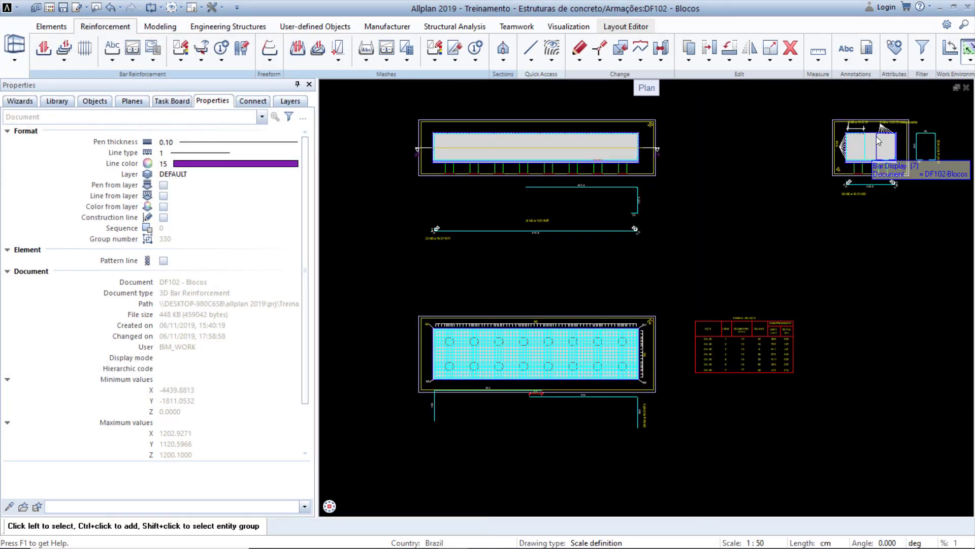
Insert the legend "BW - Resumo de aço" directly below the steel table.
{"action": "left_click", "coordinate": [870, 63]}
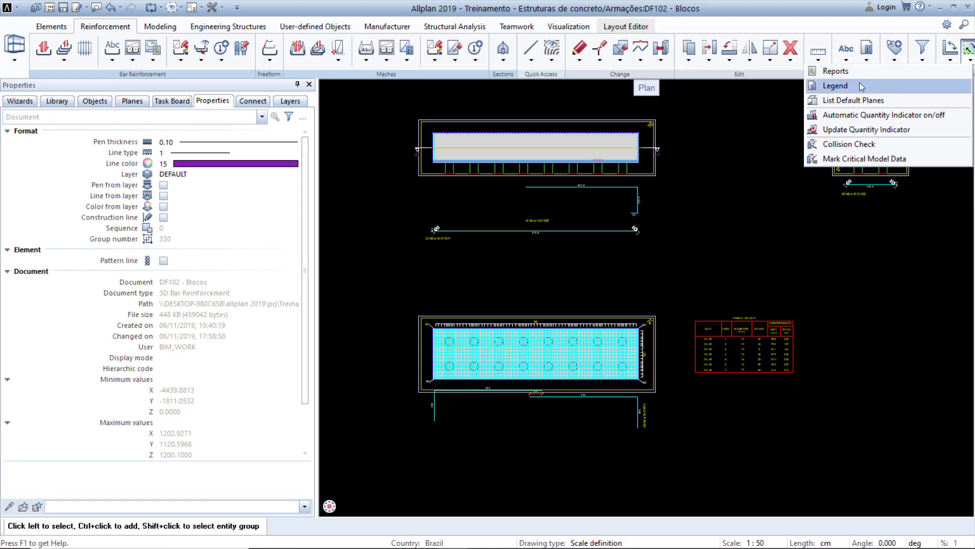
{"action": "left_click", "coordinate": [833, 88]}
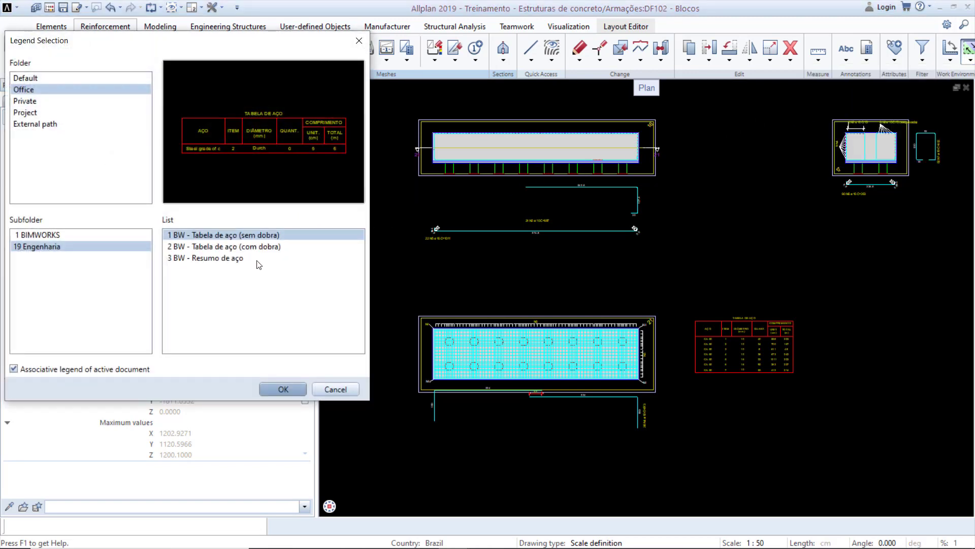
{"action": "left_click", "coordinate": [228, 258]}
{"action": "left_click", "coordinate": [283, 389]}
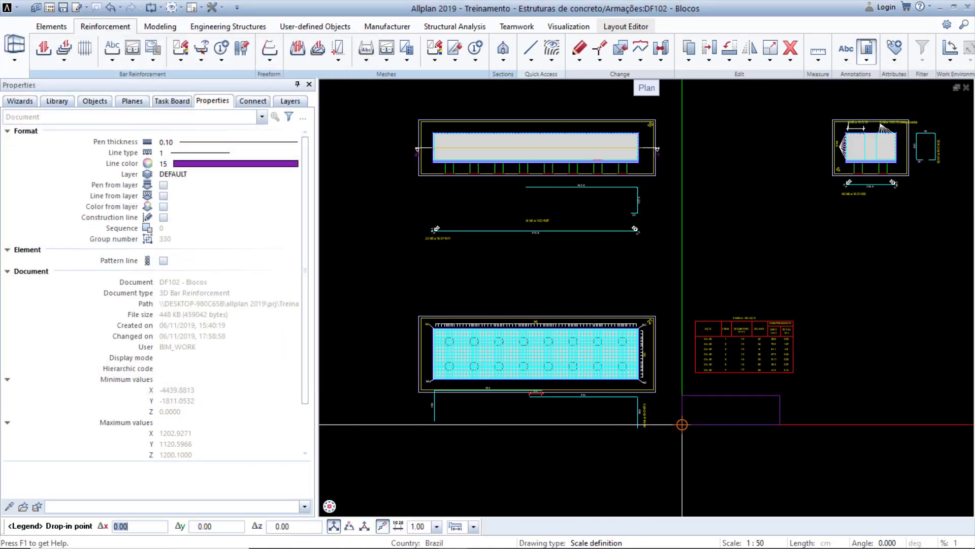
{"action": "scroll", "coordinate": [711, 417], "scroll_direction": "up", "scroll_amount": 3}
{"action": "left_click", "coordinate": [678, 387]}
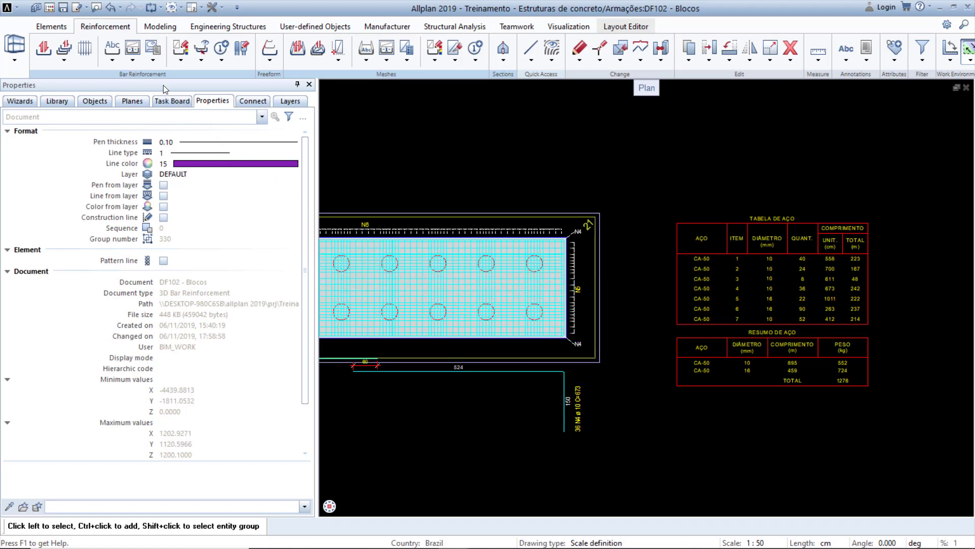
{"action": "left_click", "coordinate": [137, 65]}
{"action": "left_click", "coordinate": [133, 62]}
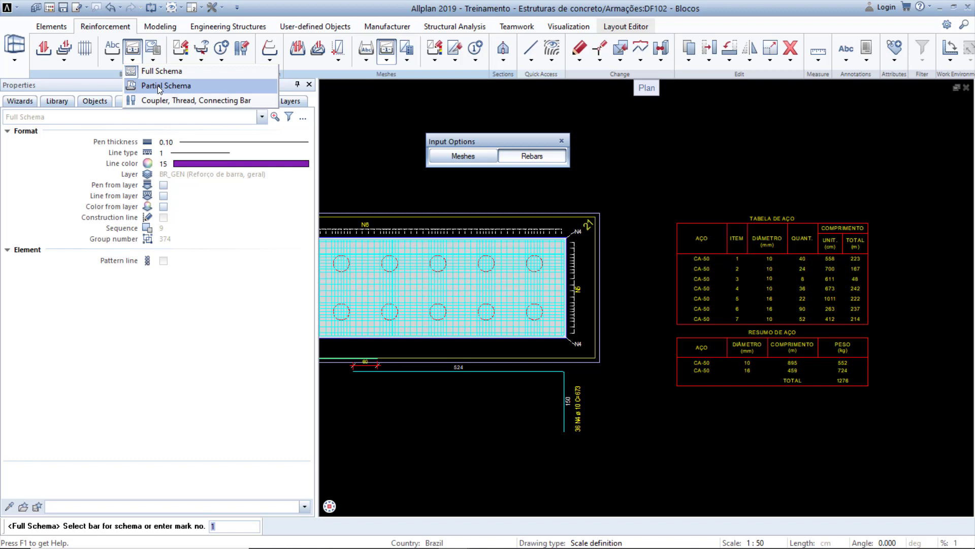
{"action": "key", "text": "Escape"}
{"action": "key", "text": "Escape"}
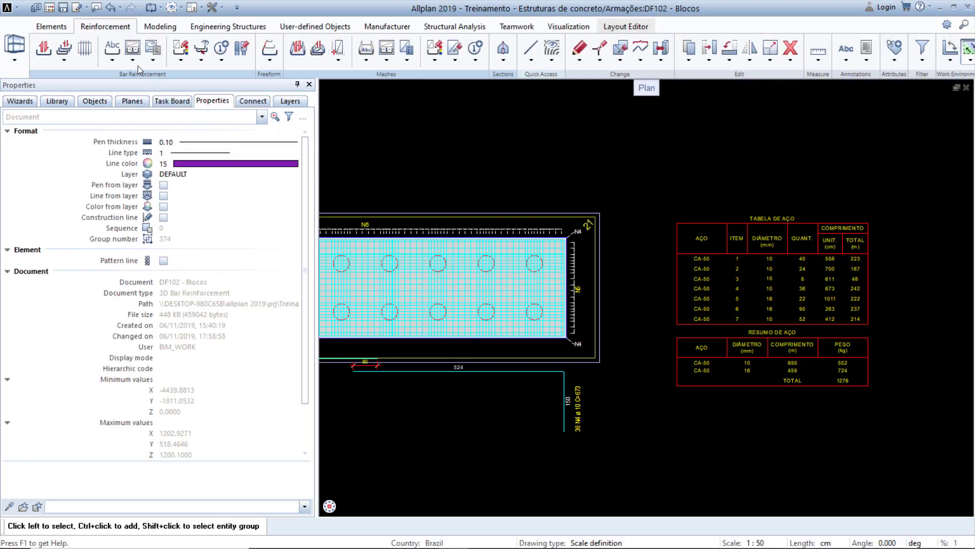
{"action": "left_click", "coordinate": [133, 63]}
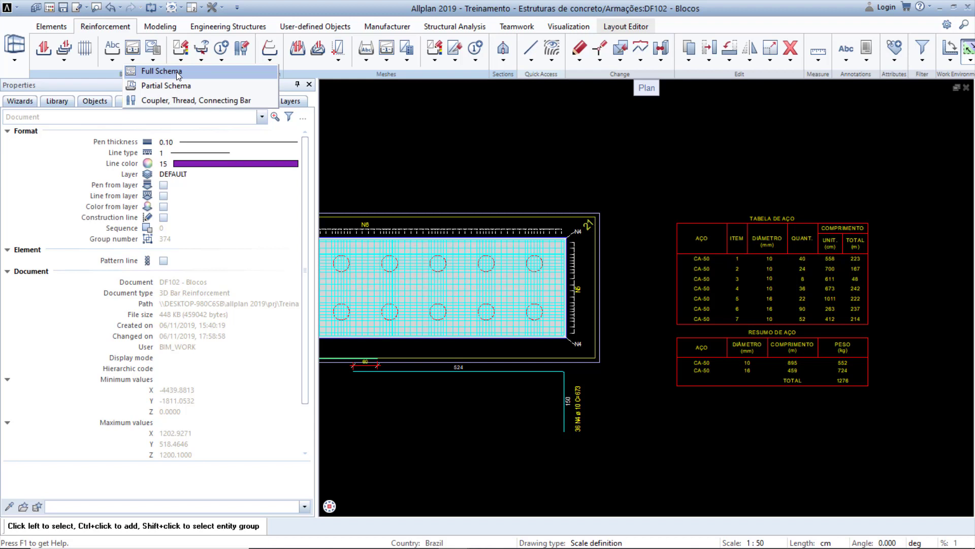
Use Modify Bar Display Mode to show the hooked bar schema below the longitudinal section as angular and return it to round.
{"action": "left_click", "coordinate": [201, 60]}
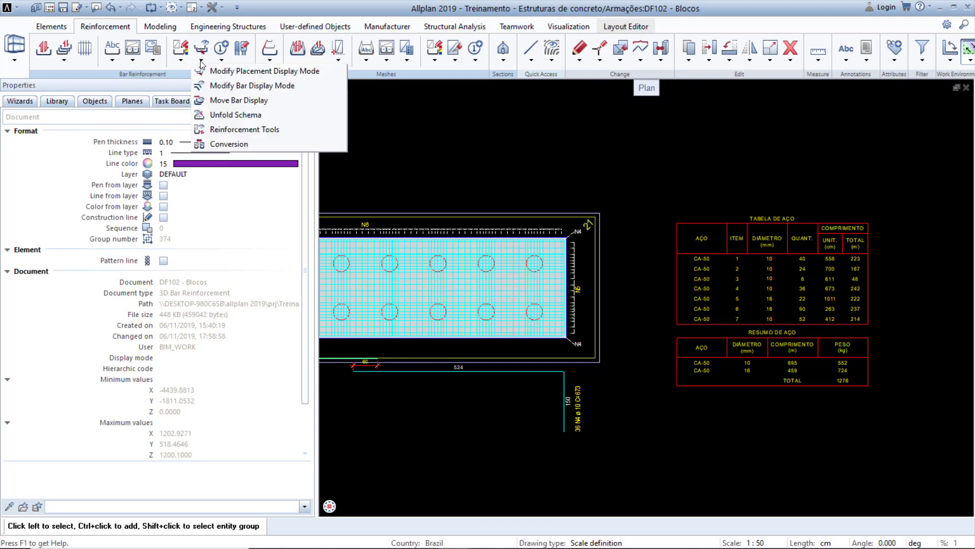
{"action": "left_click", "coordinate": [245, 86]}
{"action": "scroll", "coordinate": [629, 276], "scroll_direction": "down", "scroll_amount": 3}
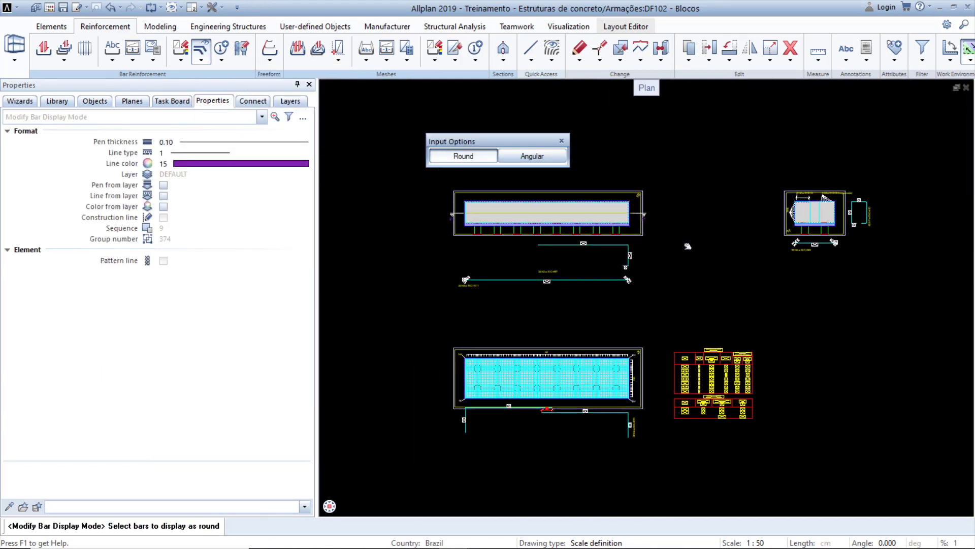
{"action": "scroll", "coordinate": [629, 276], "scroll_direction": "up", "scroll_amount": 5}
{"action": "scroll", "coordinate": [628, 276], "scroll_direction": "up", "scroll_amount": 4}
{"action": "left_click", "coordinate": [532, 156]}
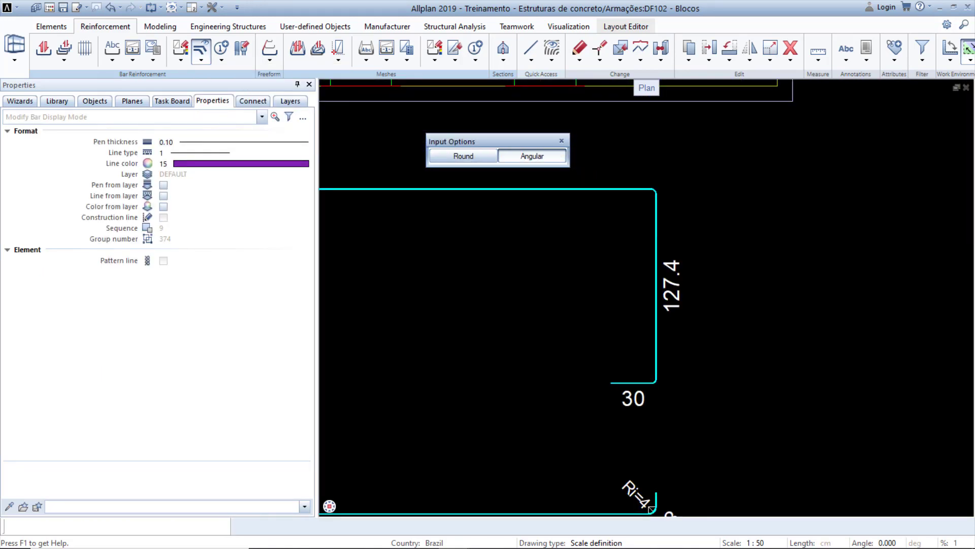
{"action": "left_click", "coordinate": [463, 156]}
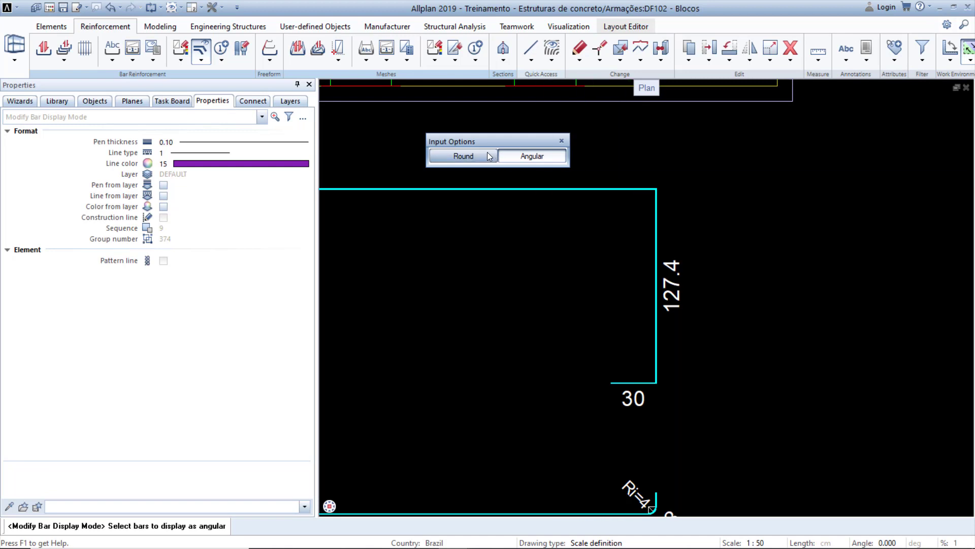
{"action": "left_click", "coordinate": [595, 190]}
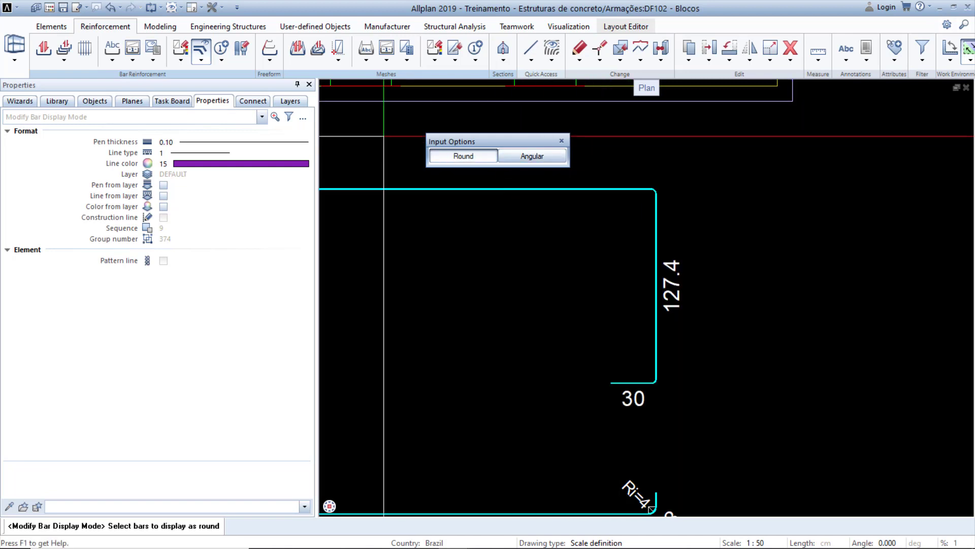
Use Move Bar Display to shift the cross-section's lower-left longitudinal bar into the bend of the bottom bar, adjusting its position twice.
{"action": "left_click", "coordinate": [202, 60]}
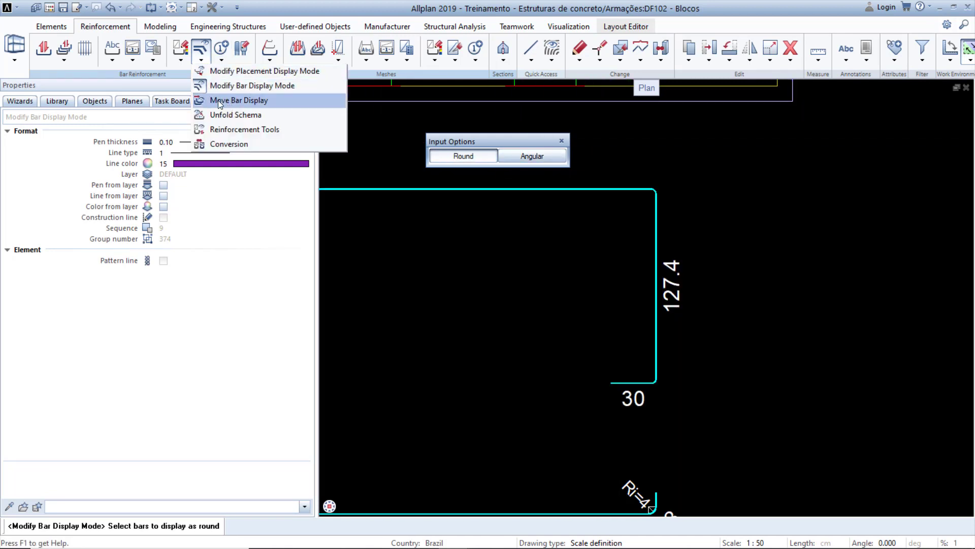
{"action": "left_click", "coordinate": [229, 101]}
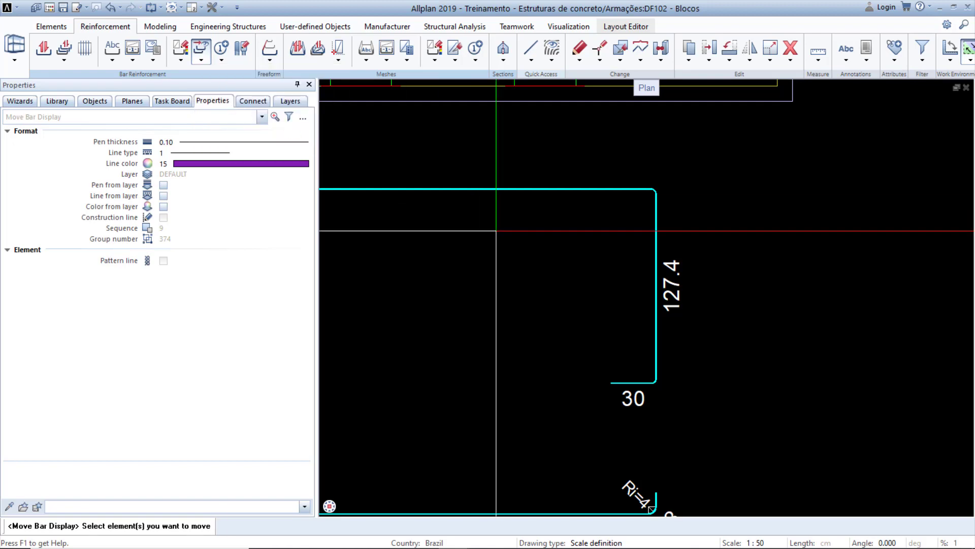
{"action": "scroll", "coordinate": [506, 278], "scroll_direction": "down", "scroll_amount": 5}
{"action": "scroll", "coordinate": [794, 232], "scroll_direction": "up", "scroll_amount": 10}
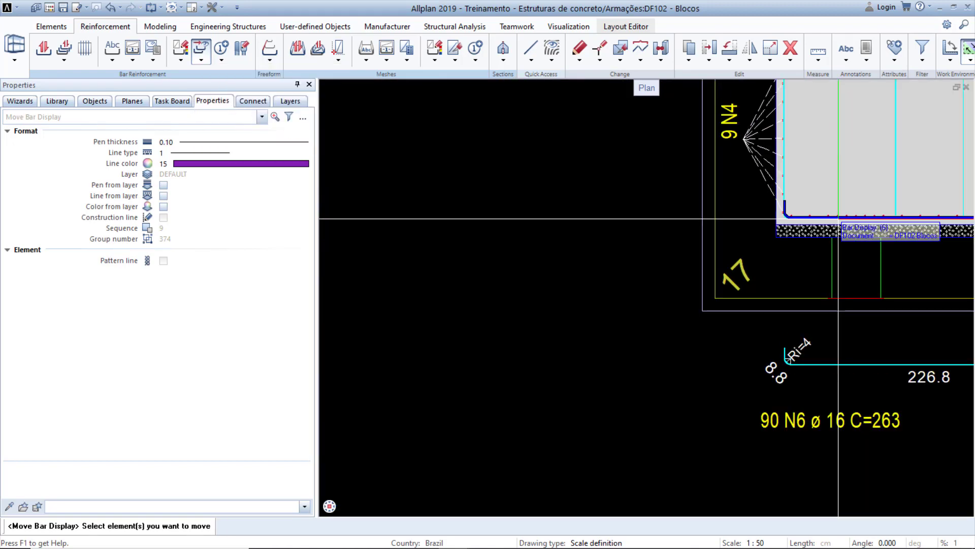
{"action": "scroll", "coordinate": [764, 224], "scroll_direction": "up", "scroll_amount": 3}
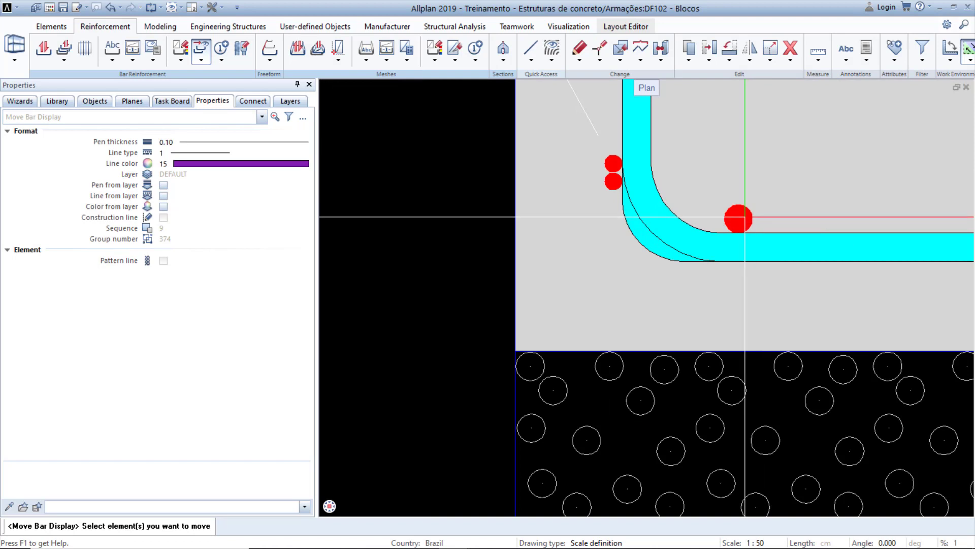
{"action": "left_click", "coordinate": [738, 218]}
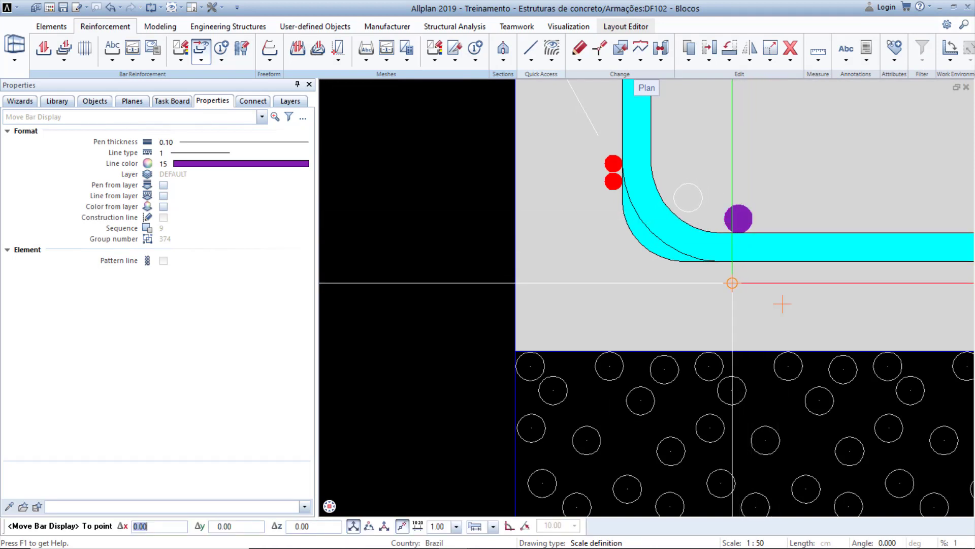
{"action": "left_click", "coordinate": [732, 282]}
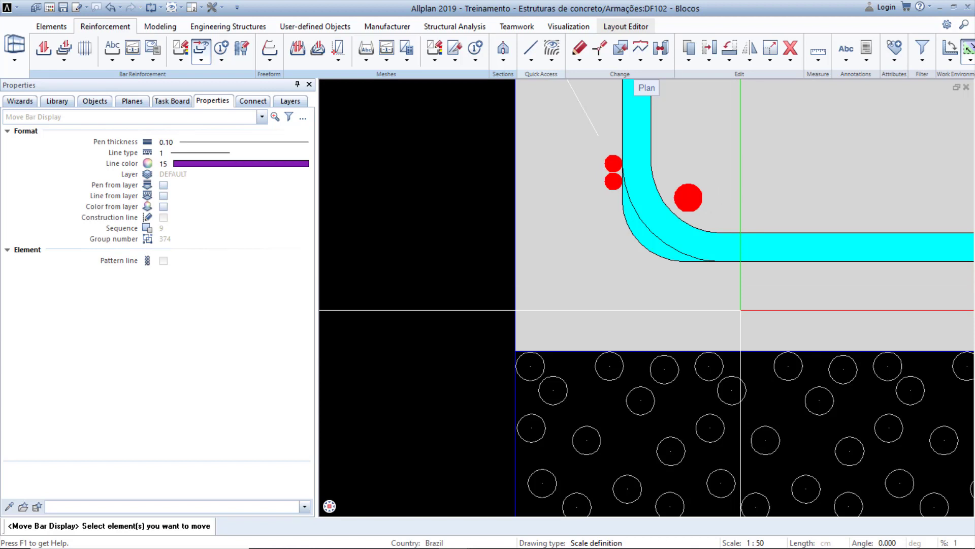
{"action": "left_click", "coordinate": [695, 206]}
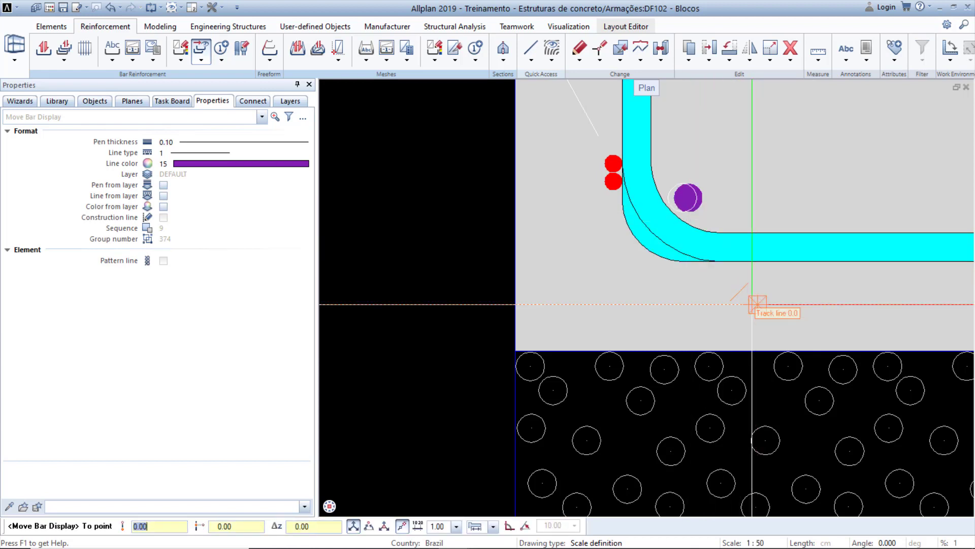
{"action": "left_click", "coordinate": [755, 305]}
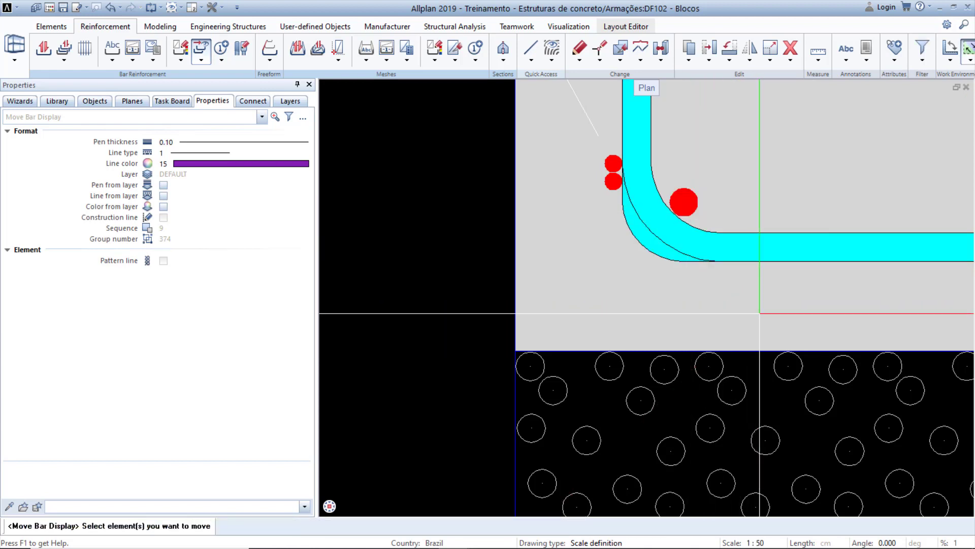
{"action": "scroll", "coordinate": [738, 289], "scroll_direction": "down", "scroll_amount": 2}
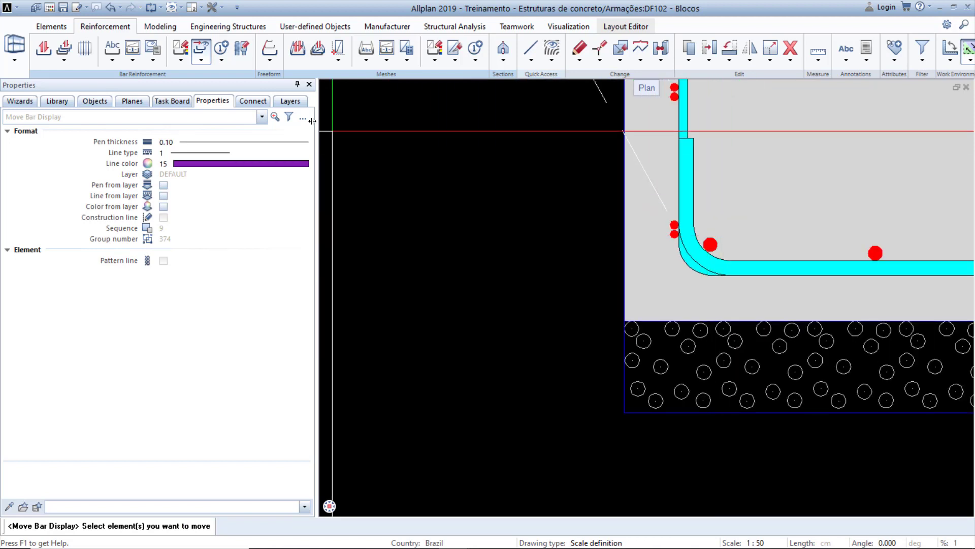
{"action": "left_click", "coordinate": [203, 63]}
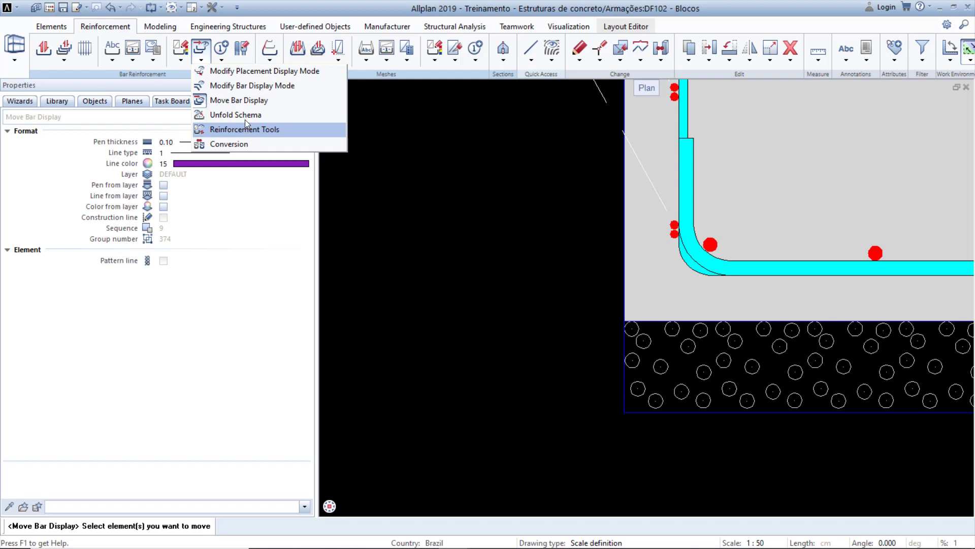
{"action": "left_click", "coordinate": [222, 61]}
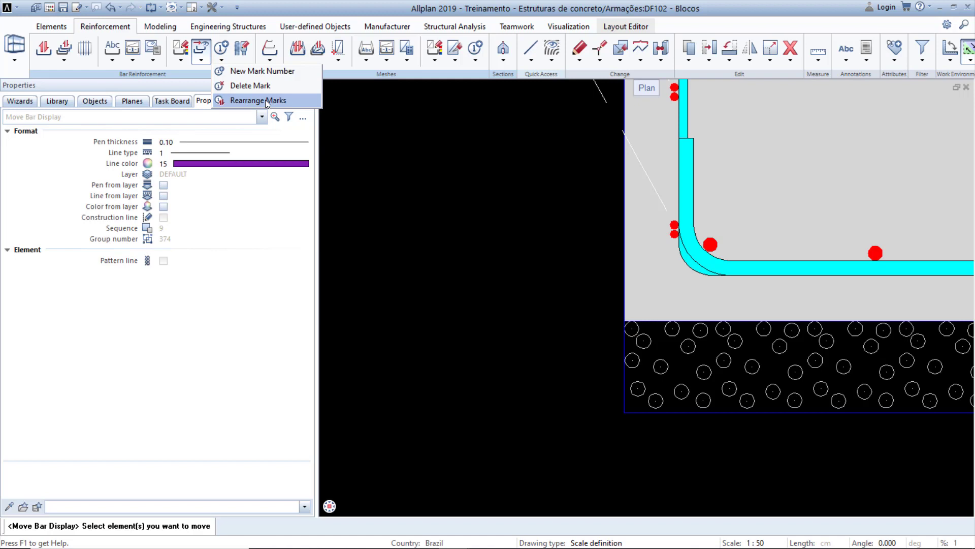
{"action": "left_click", "coordinate": [116, 62]}
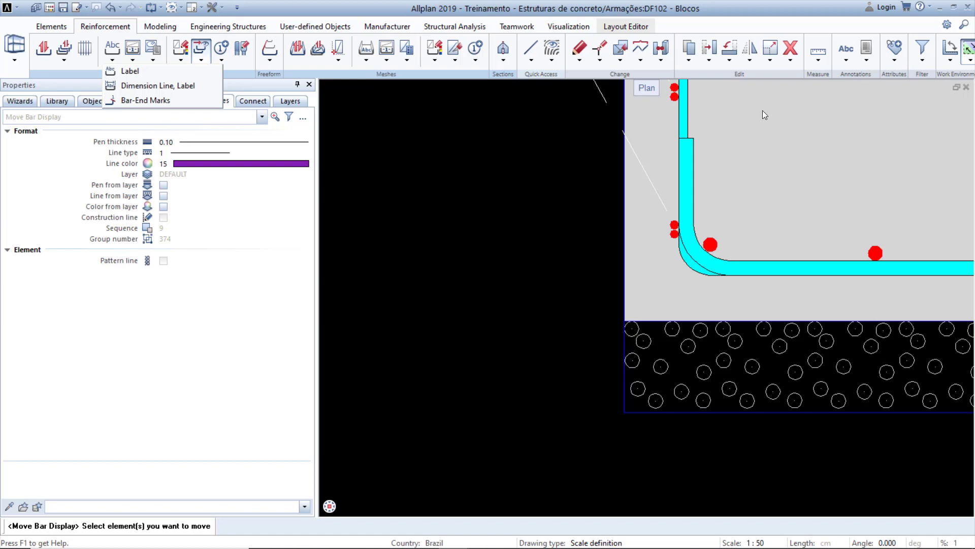
{"action": "key", "text": "Escape"}
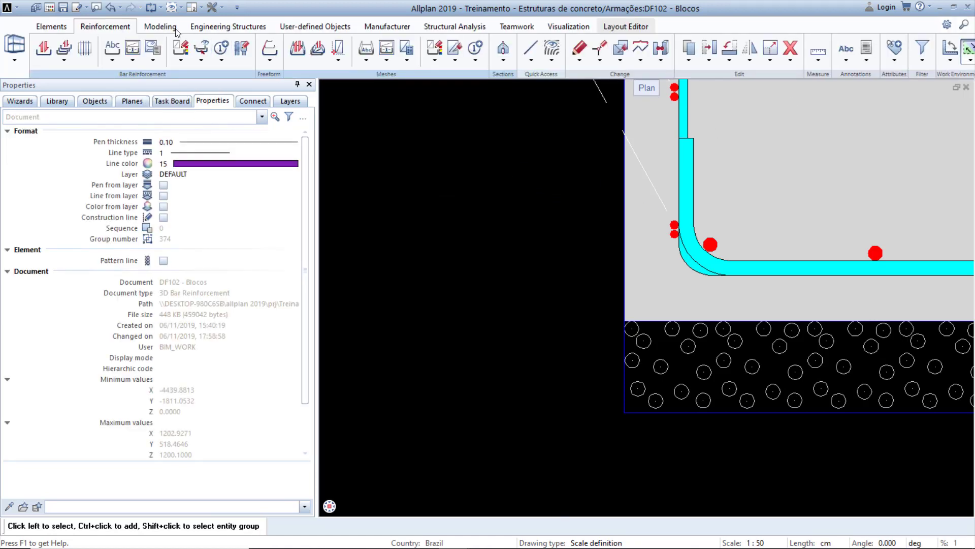
Undo both display moves of the cross-section's corner bar and show the whole drawing.
{"action": "left_click", "coordinate": [112, 8]}
{"action": "left_click", "coordinate": [112, 7]}
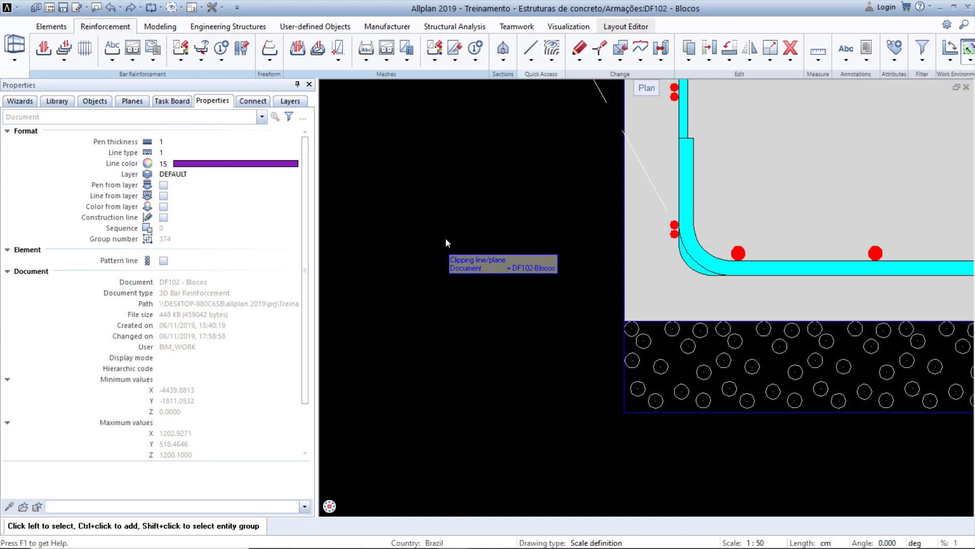
{"action": "middle_click", "coordinate": [446, 238]}
{"action": "middle_click", "coordinate": [446, 238]}
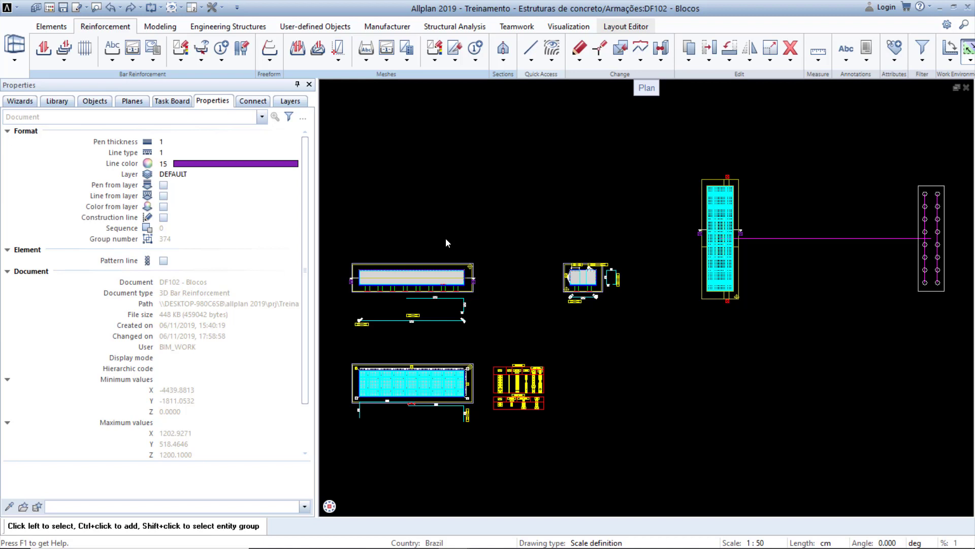